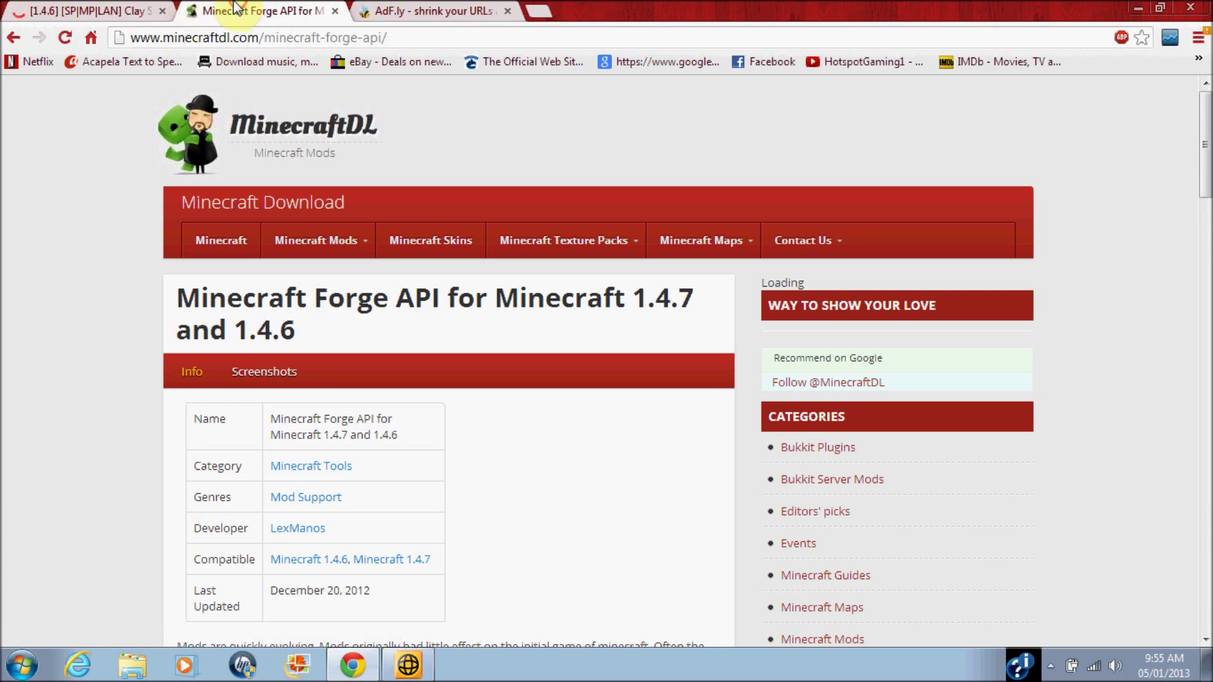
- Switch to the Clay Soldiers Mod v9.0_05 forum topic tab and highlight its title
{"action": "left_click", "coordinate": [141, 9]}
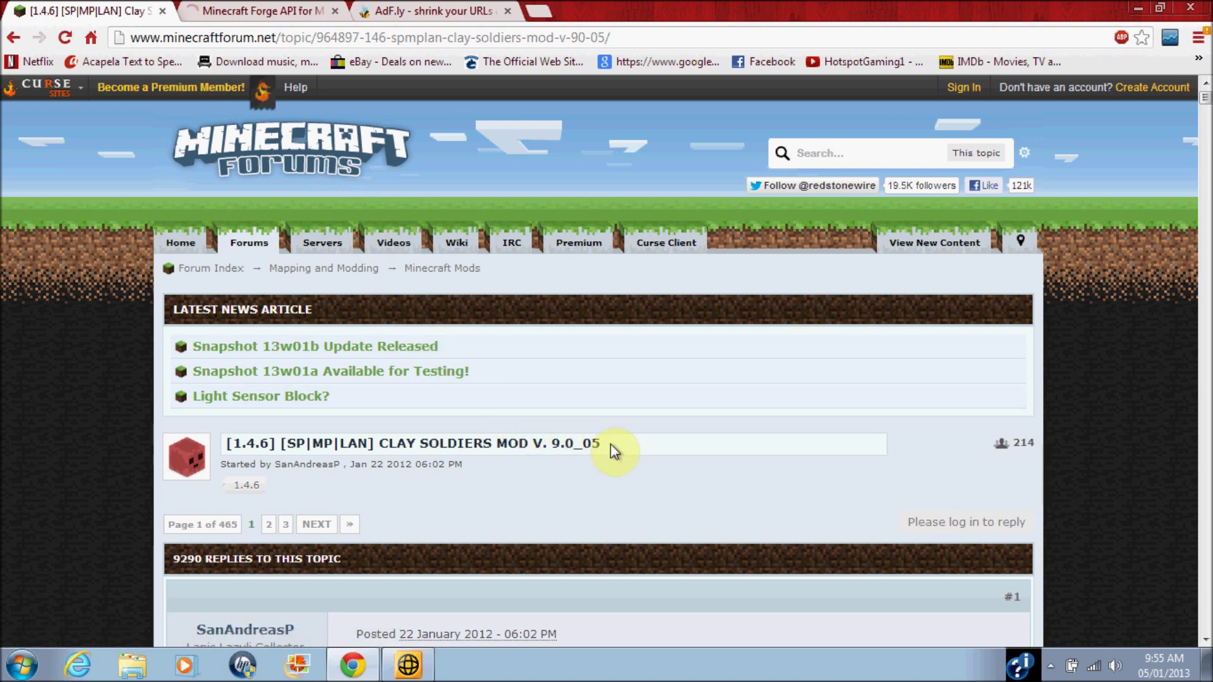
{"action": "left_click", "coordinate": [610, 444]}
{"action": "left_click", "coordinate": [611, 448]}
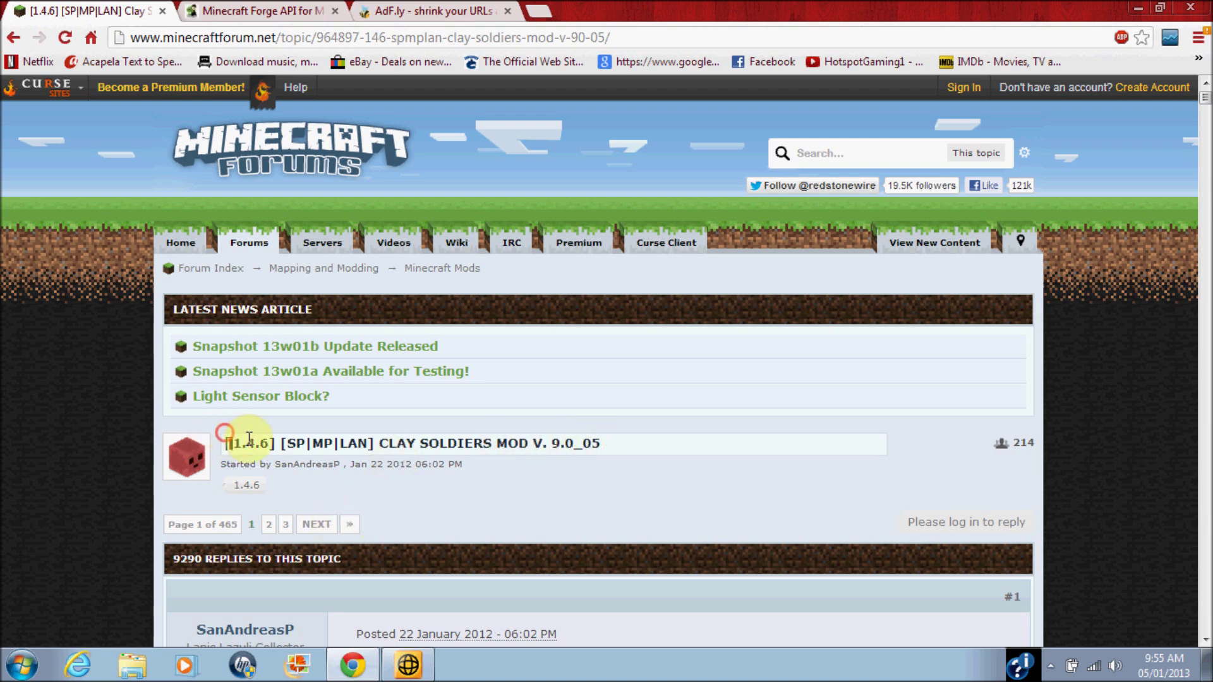
{"action": "left_click_drag", "start_coordinate": [249, 437], "coordinate": [642, 452]}
{"action": "left_click", "coordinate": [640, 454]}
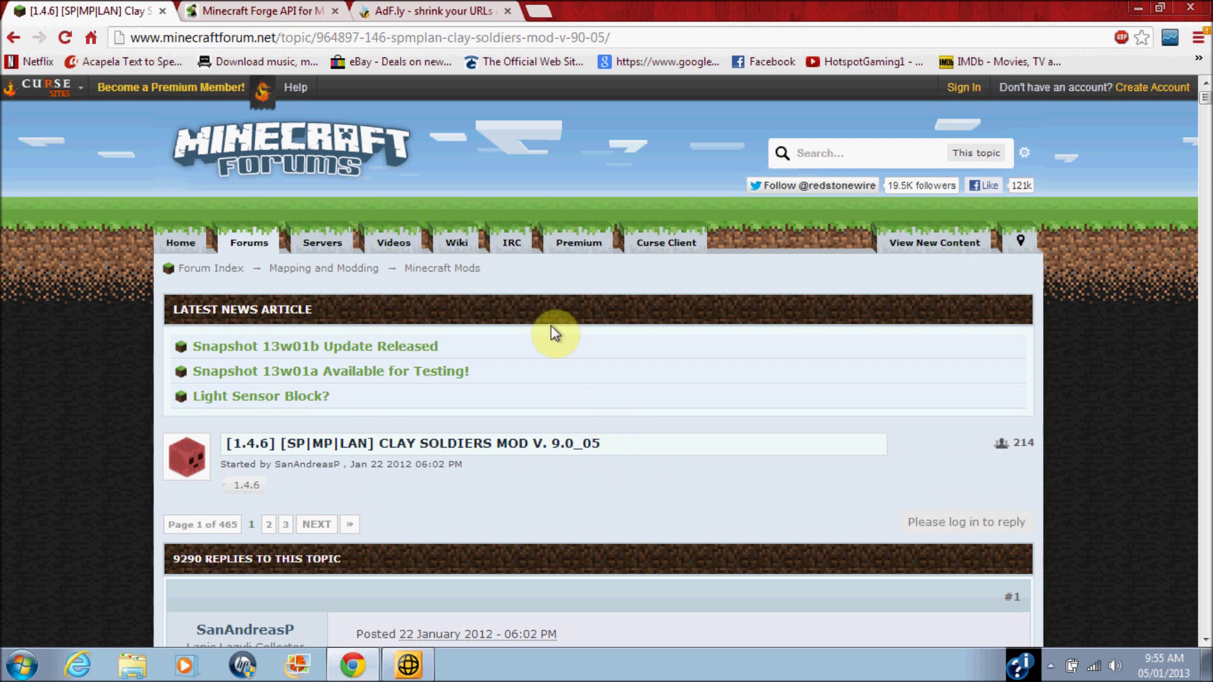
- Reload the Minecraft Forge API tab, then return to the Clay Soldiers topic
{"action": "left_click", "coordinate": [284, 10]}
{"action": "left_click", "coordinate": [65, 37]}
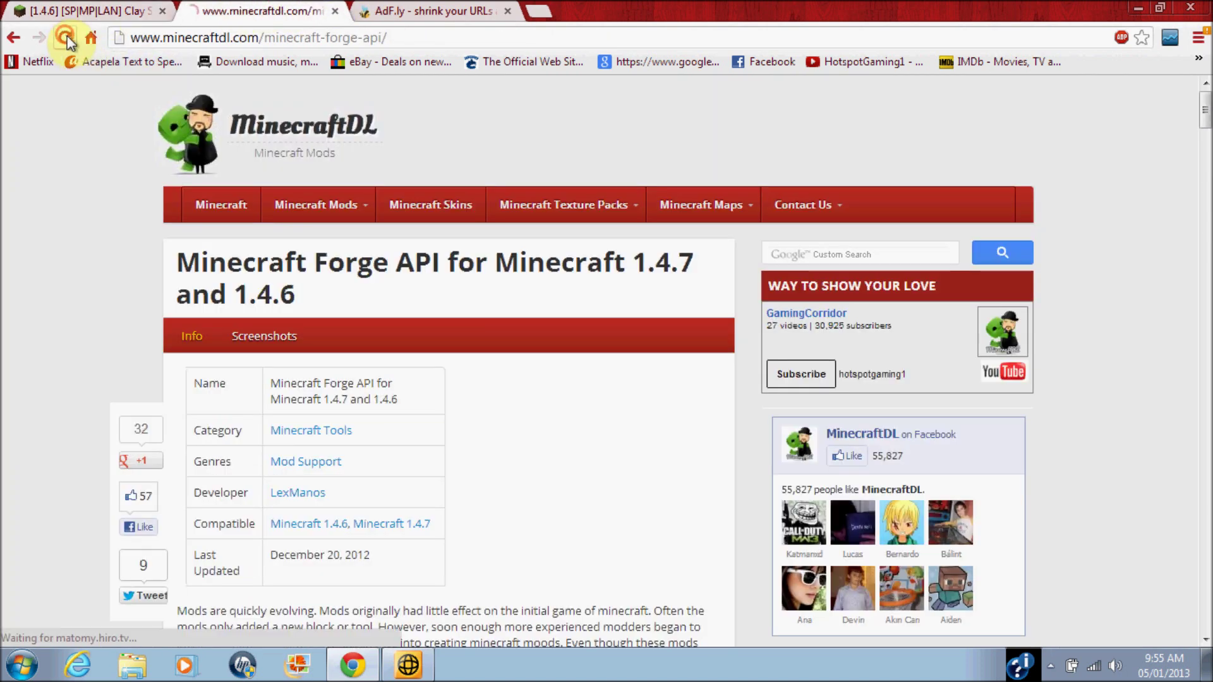
{"action": "left_click", "coordinate": [67, 11]}
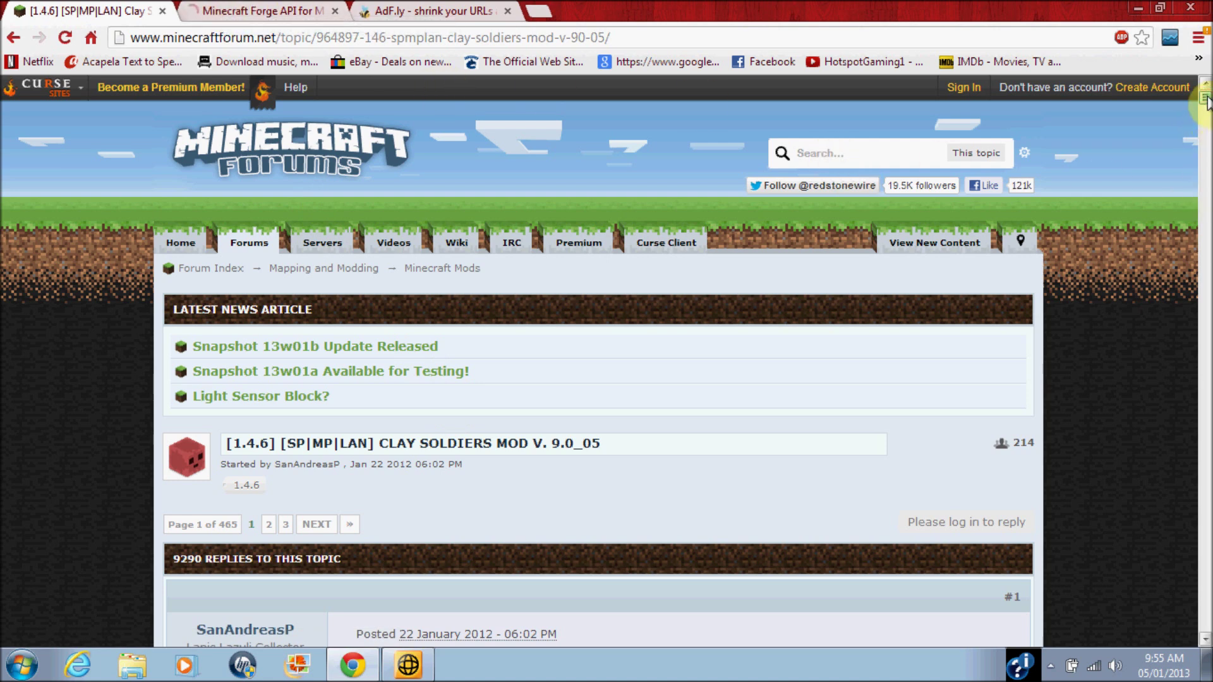
- Scroll the Clay Soldiers forum topic down to its Downloads section
{"action": "scroll", "coordinate": [1207, 101], "scroll_direction": "down", "scroll_amount": 1}
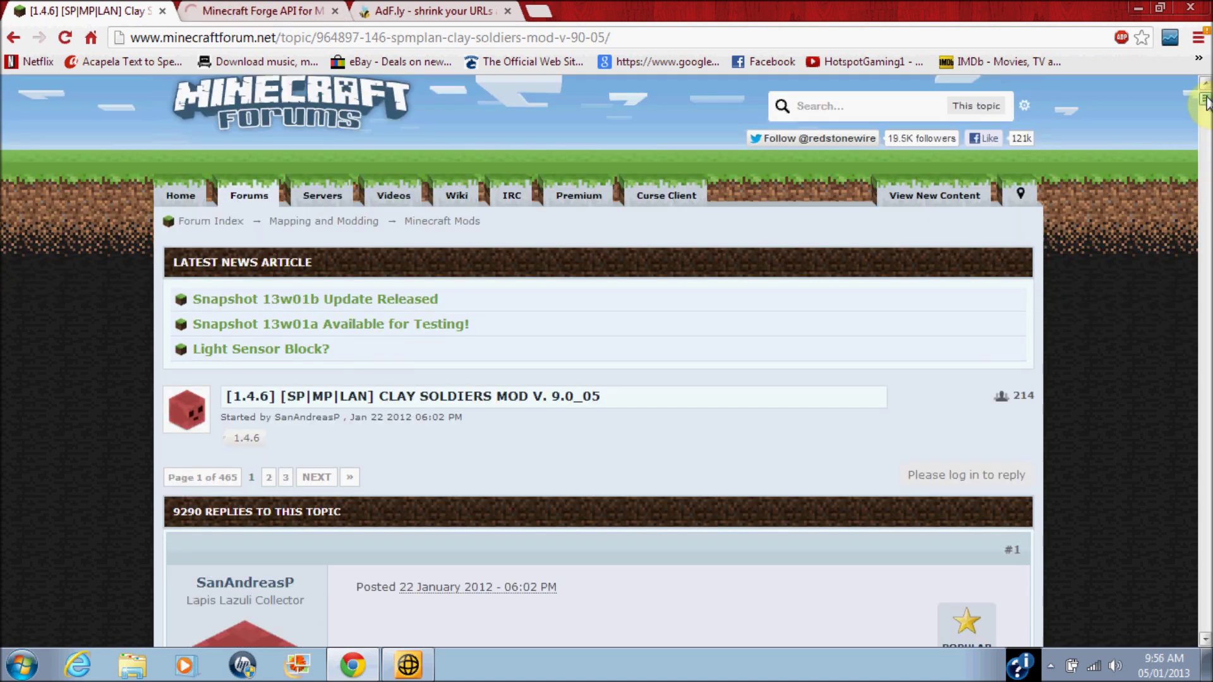
{"action": "scroll", "coordinate": [1207, 101], "scroll_direction": "up", "scroll_amount": 1}
{"action": "left_click_drag", "start_coordinate": [1207, 101], "coordinate": [1203, 318]}
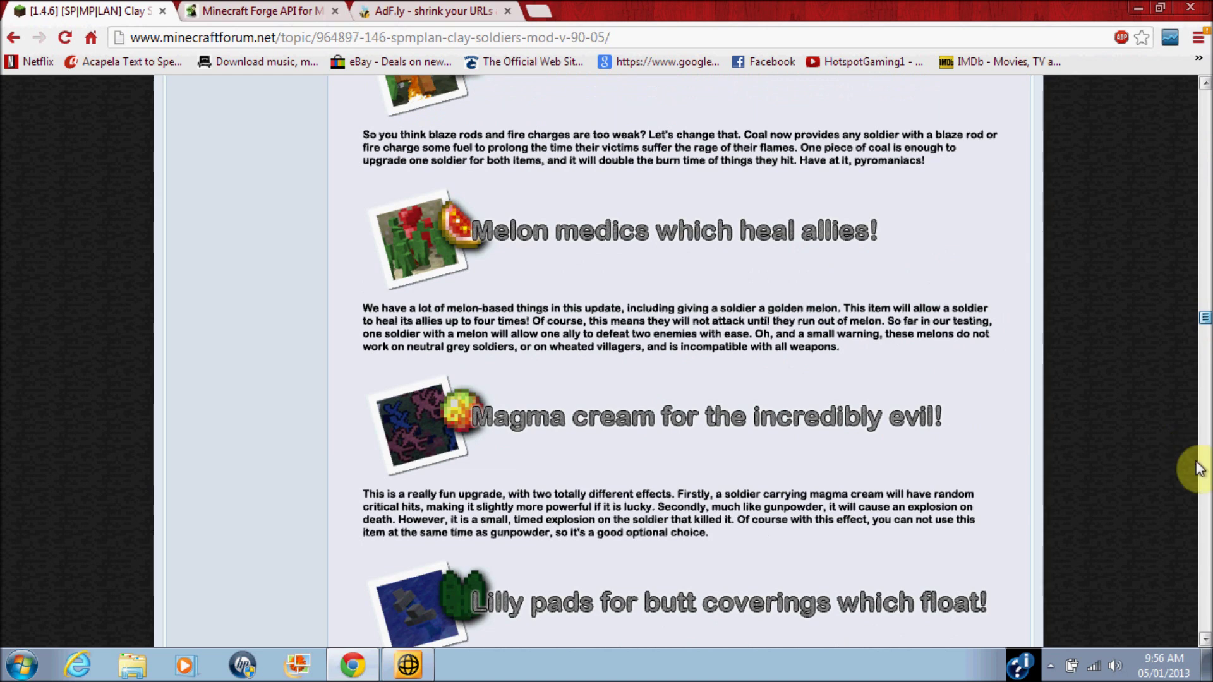
{"action": "left_click_drag", "start_coordinate": [1199, 469], "coordinate": [1201, 471]}
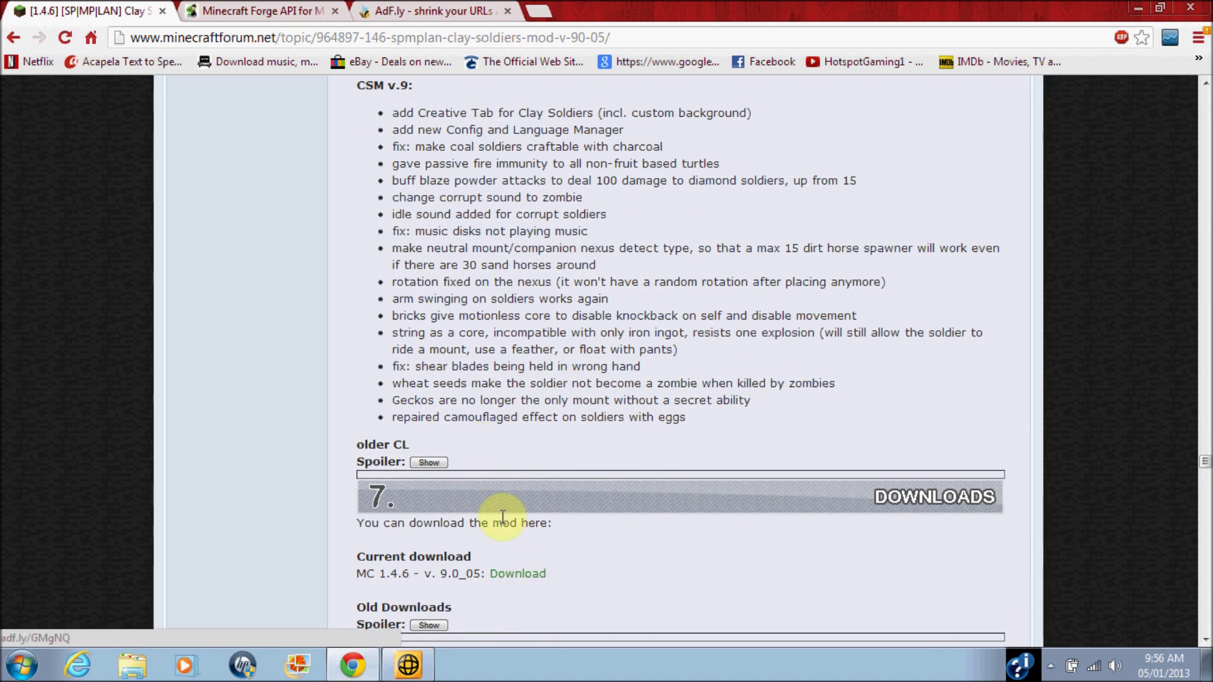
- Reload the Forge API page for 1.4.7/1.4.6 and scroll to its install steps and download link
{"action": "left_click", "coordinate": [309, 8]}
{"action": "left_click", "coordinate": [430, 10]}
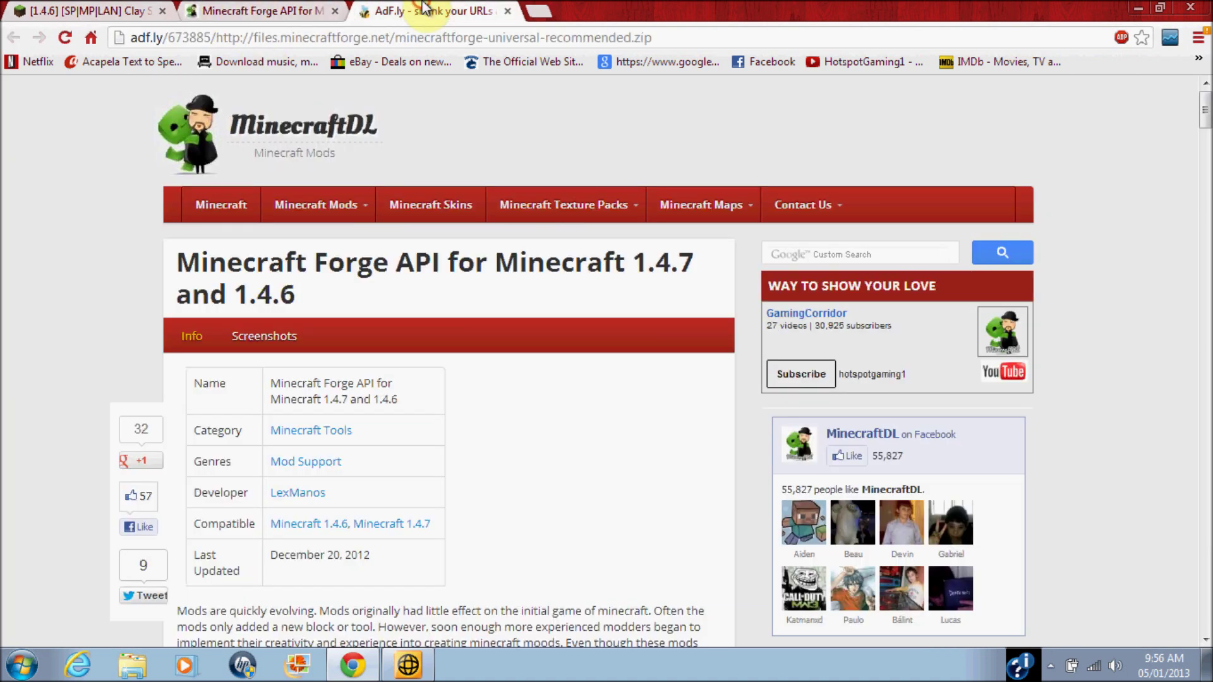
{"action": "left_click", "coordinate": [296, 11]}
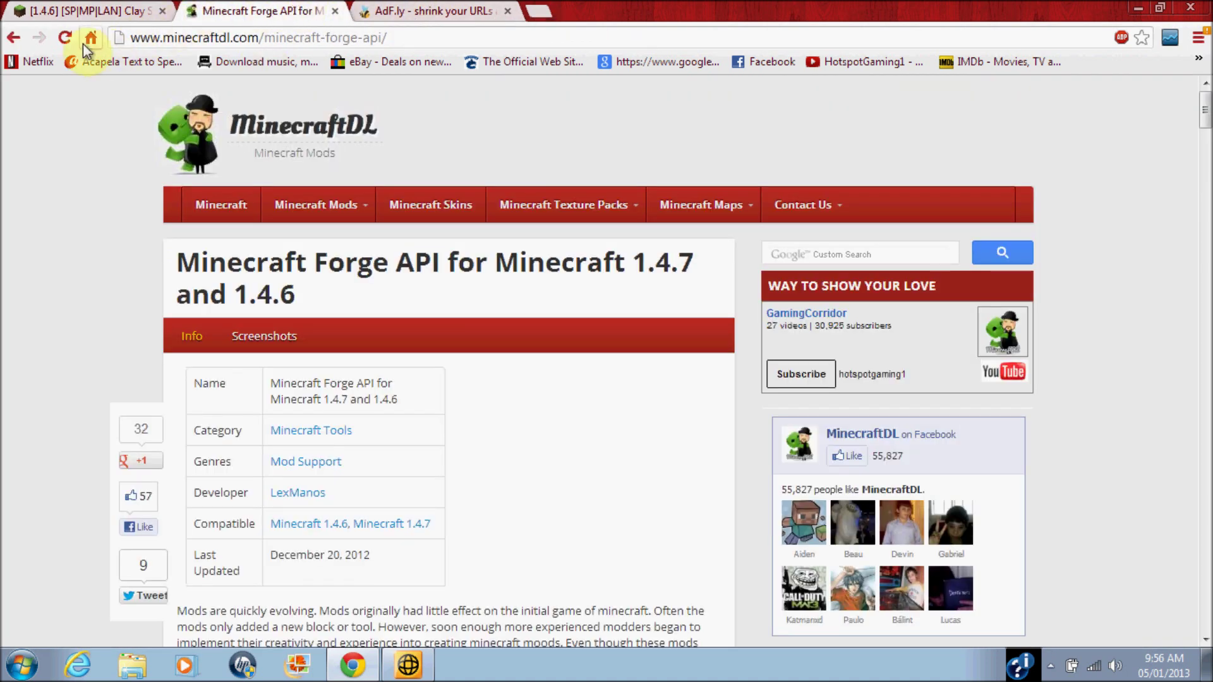
{"action": "left_click", "coordinate": [66, 38]}
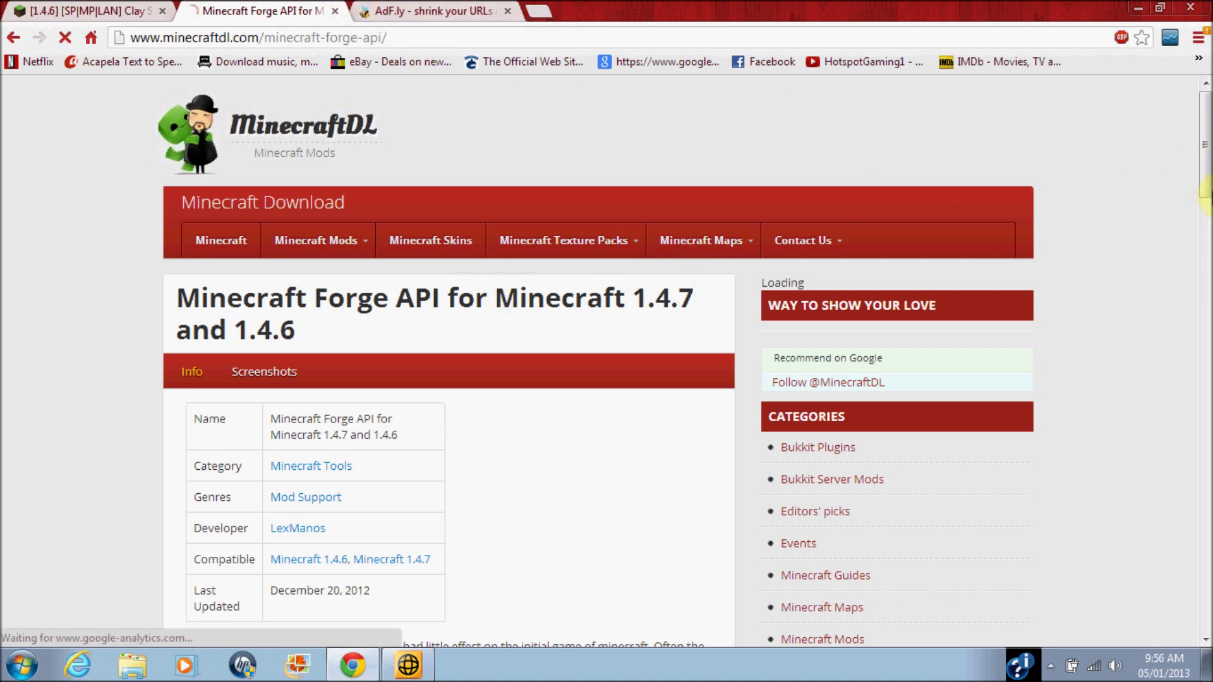
{"action": "left_click_drag", "start_coordinate": [1208, 197], "coordinate": [1208, 373]}
{"action": "scroll", "coordinate": [1147, 341], "scroll_direction": "down", "scroll_amount": 13}
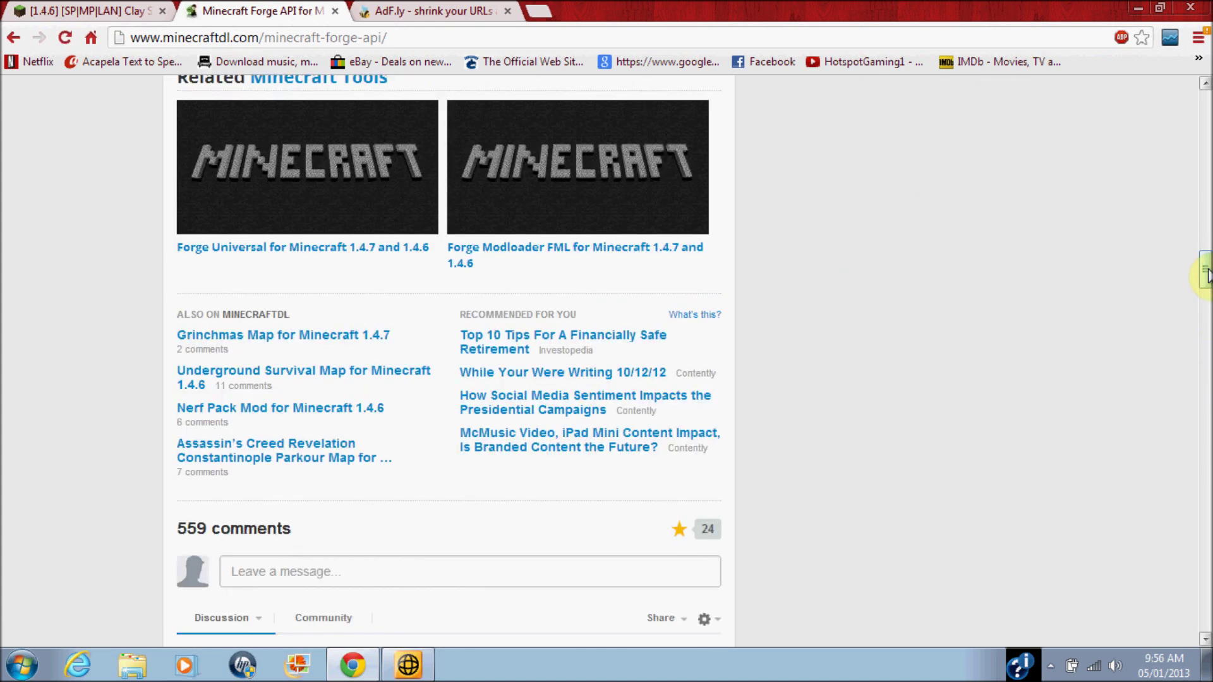
{"action": "left_click_drag", "start_coordinate": [1207, 278], "coordinate": [1205, 264]}
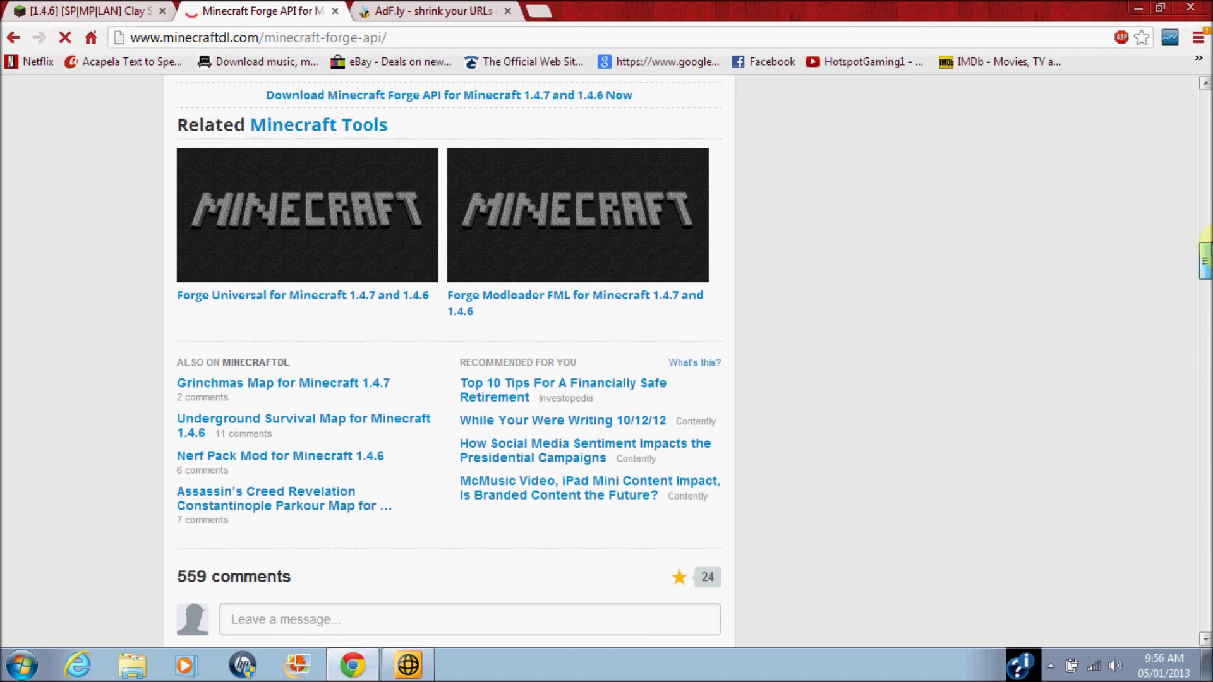
{"action": "scroll", "coordinate": [1117, 278], "scroll_direction": "up", "scroll_amount": 4}
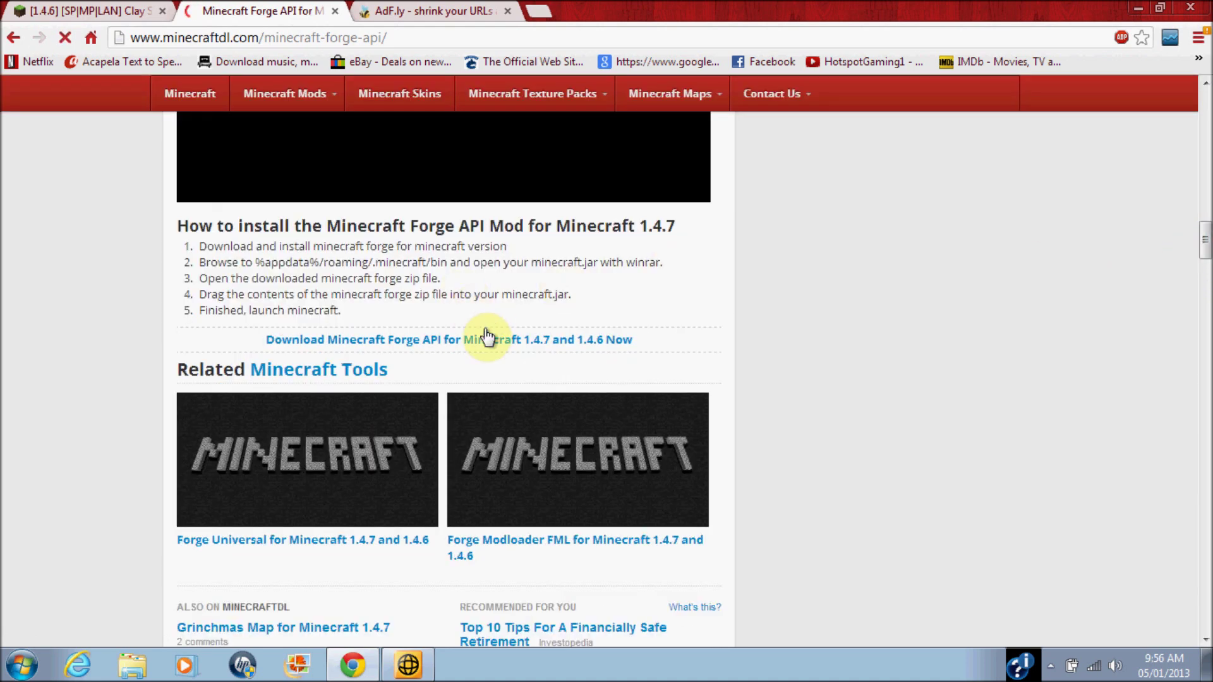
- Follow the Forge download link and skip the adf.ly ads to start the universal zip download
{"action": "left_click", "coordinate": [487, 338]}
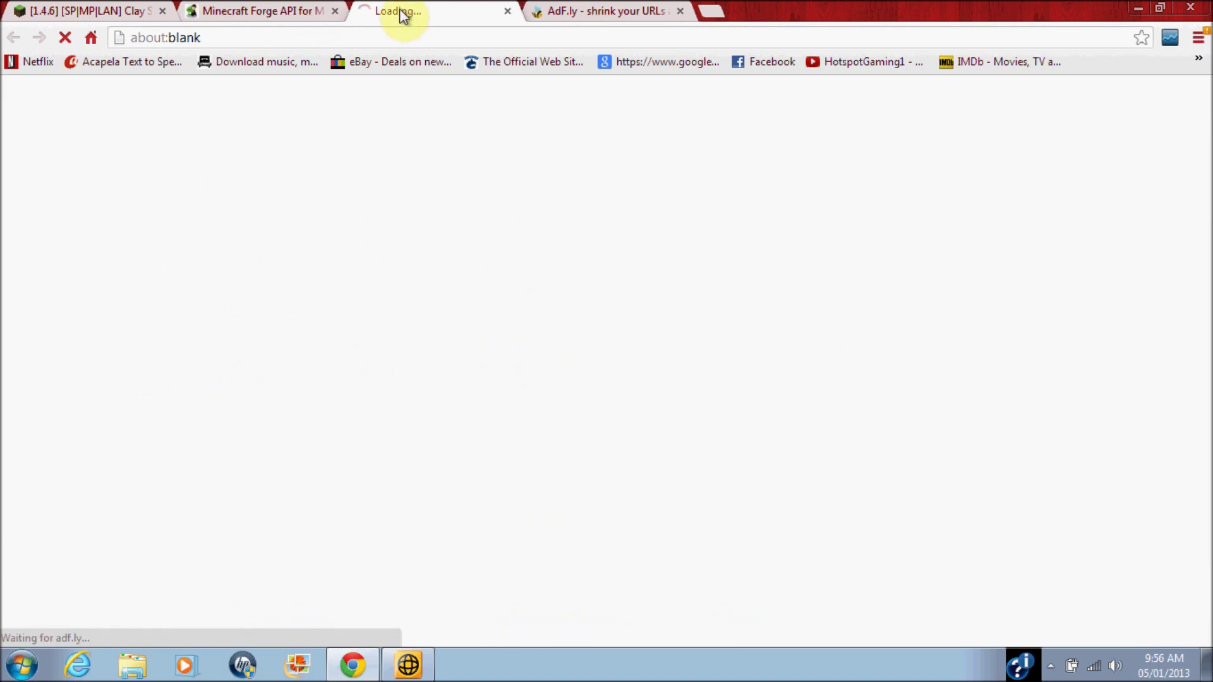
{"action": "left_click", "coordinate": [326, 11]}
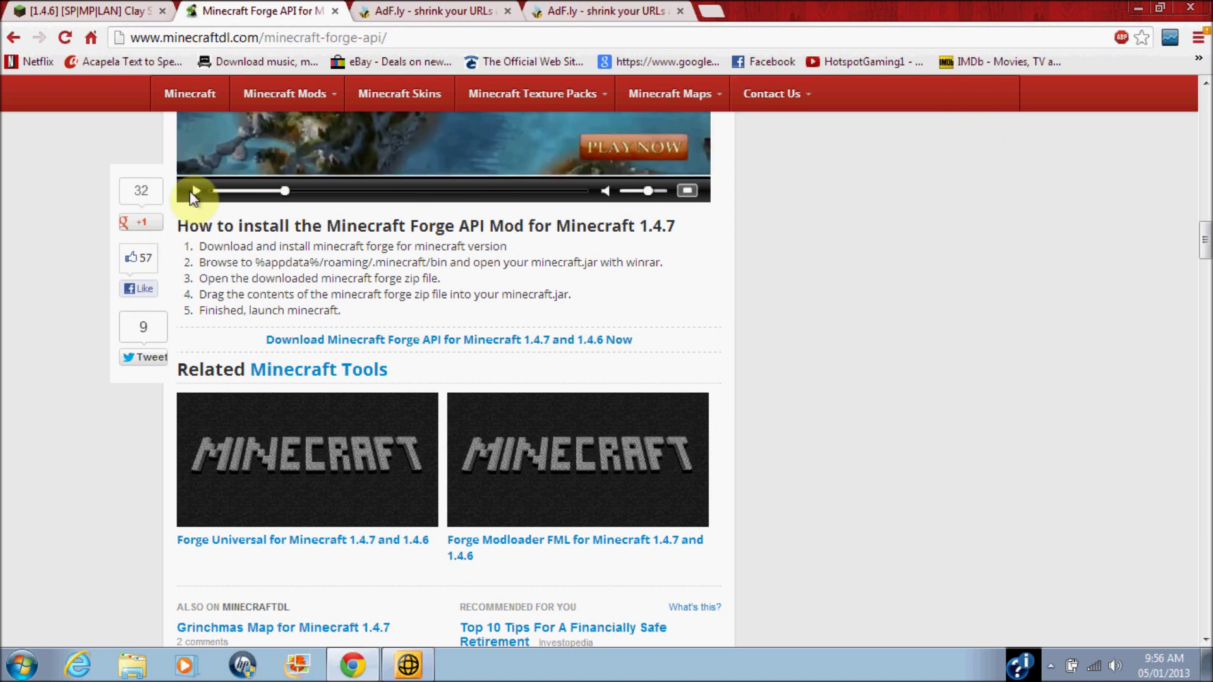
{"action": "left_click", "coordinate": [193, 190]}
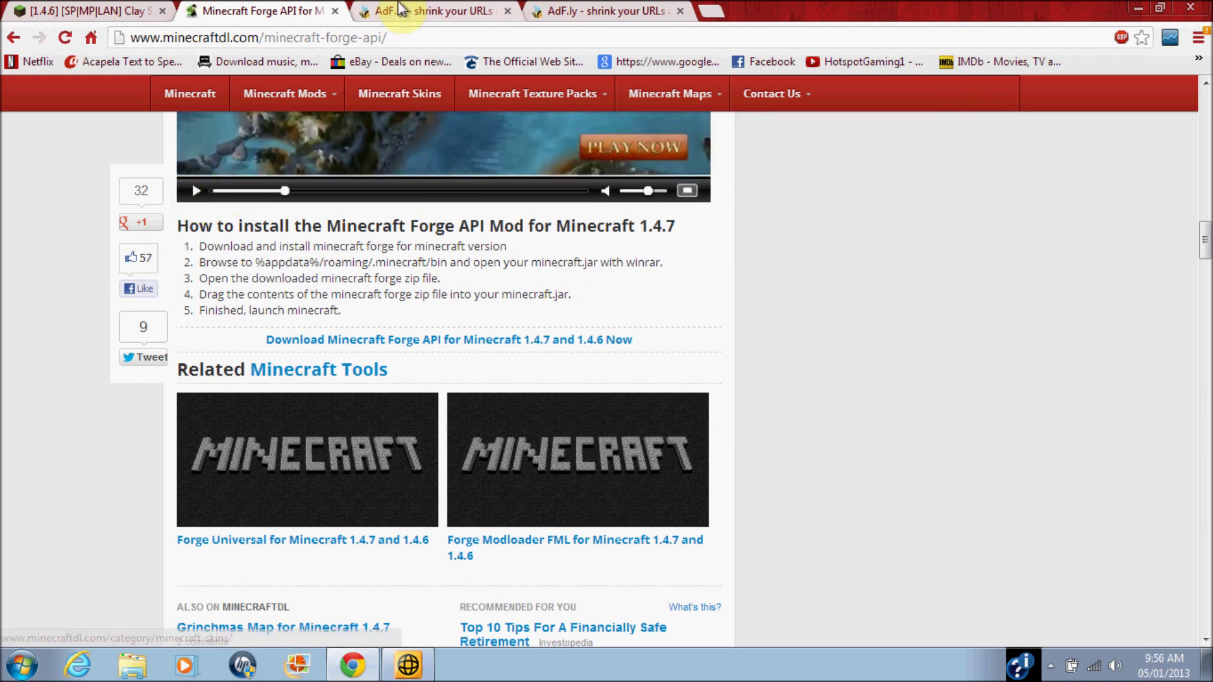
{"action": "left_click", "coordinate": [420, 9]}
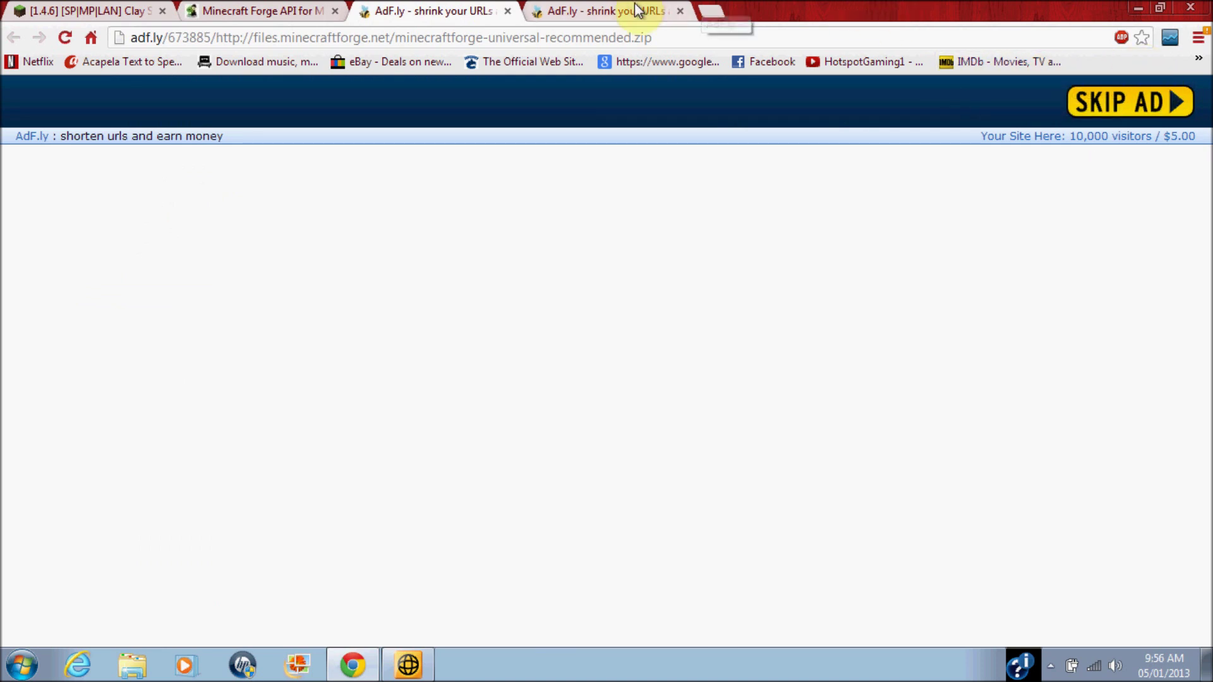
{"action": "left_click", "coordinate": [1086, 102]}
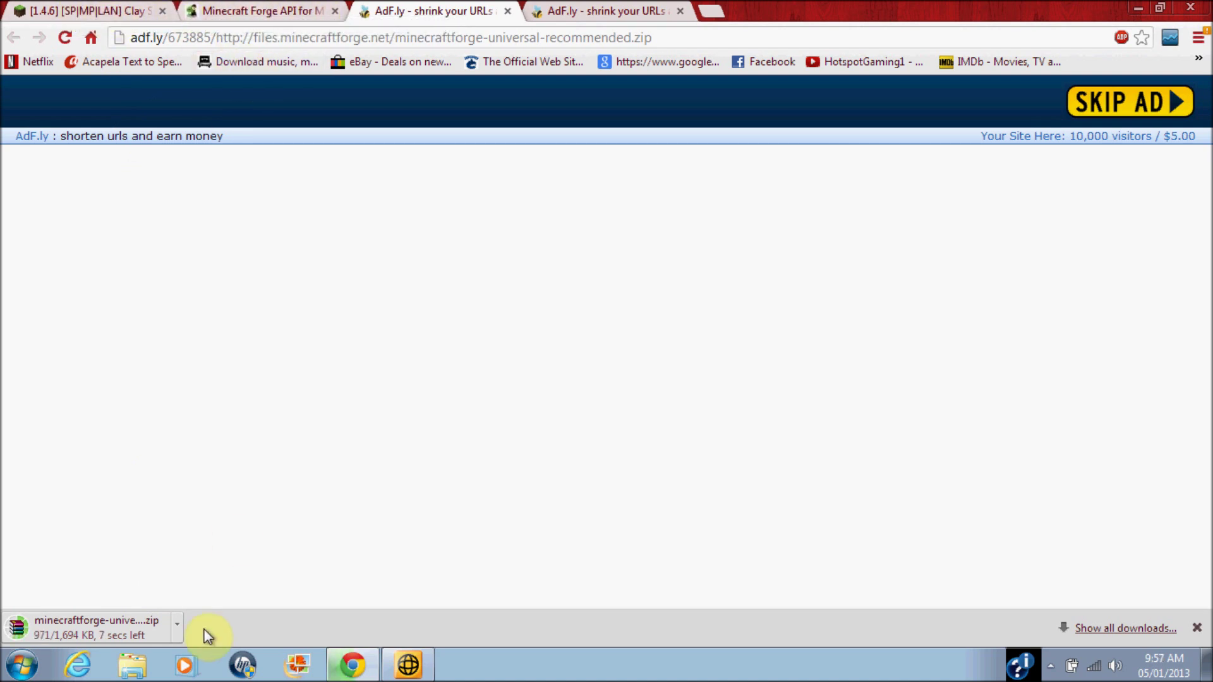
{"action": "left_click", "coordinate": [570, 5]}
{"action": "left_click", "coordinate": [1080, 101]}
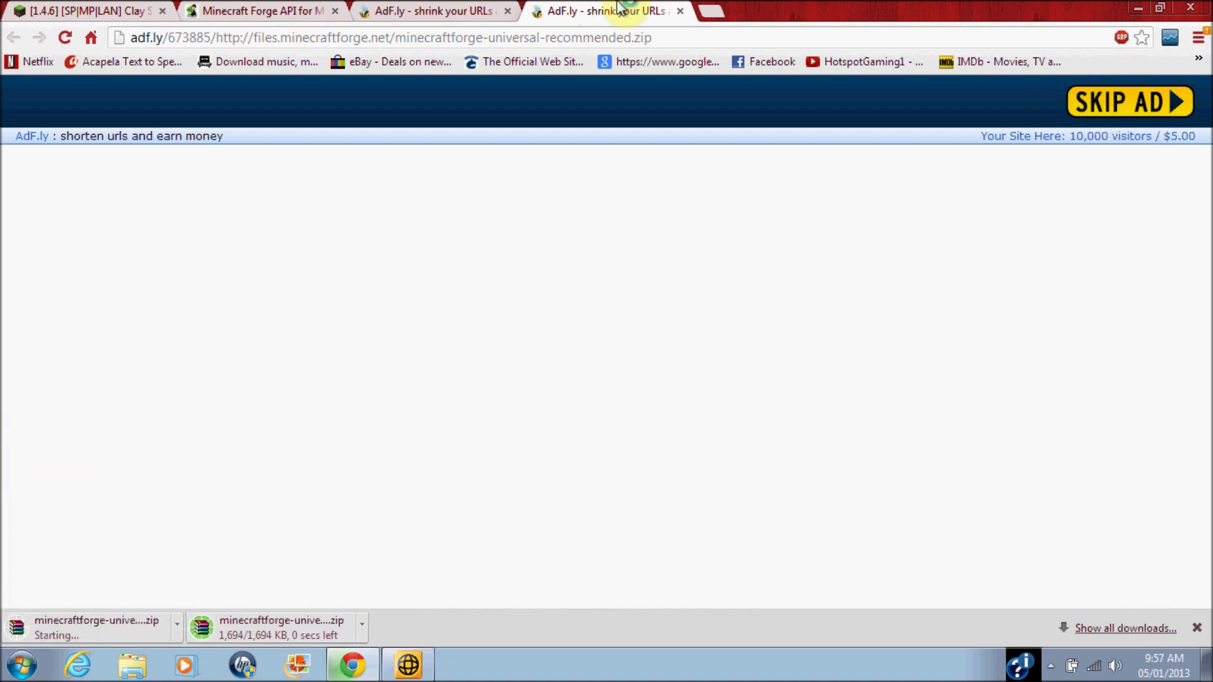
- Close the duplicate adf.ly tab, cancel the duplicate Forge download, and return to the Clay Soldiers page
{"action": "left_click", "coordinate": [509, 12]}
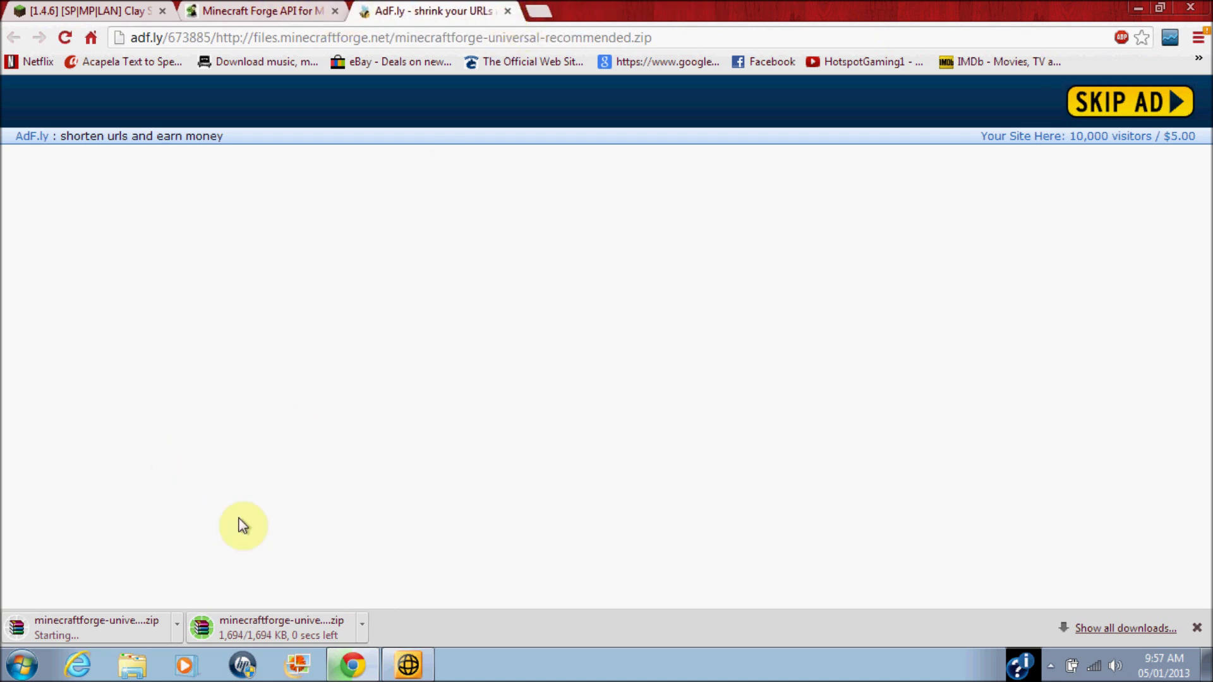
{"action": "right_click", "coordinate": [289, 626]}
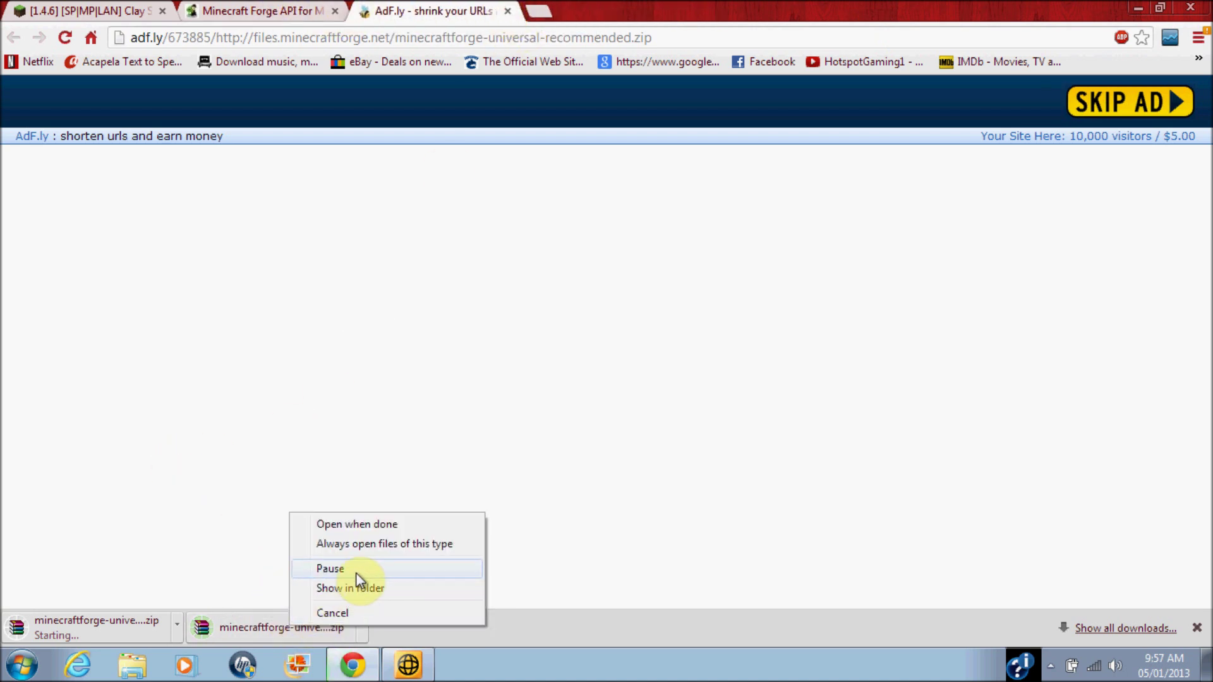
{"action": "left_click", "coordinate": [333, 614]}
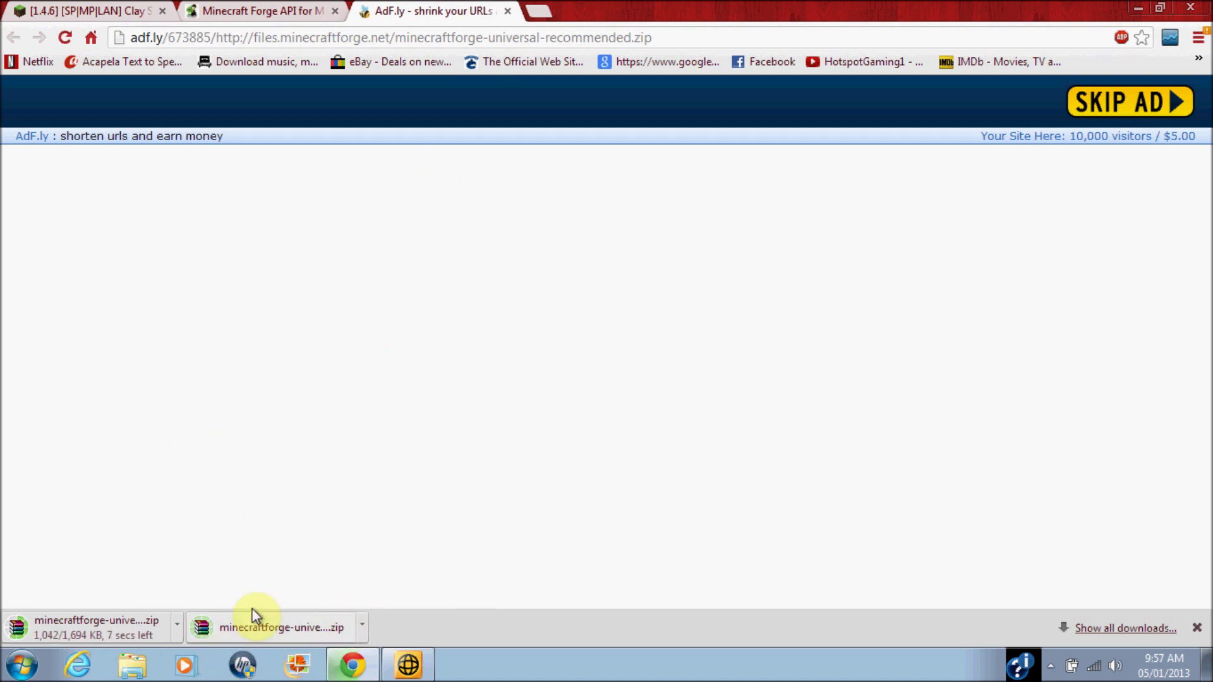
{"action": "left_click", "coordinate": [163, 8]}
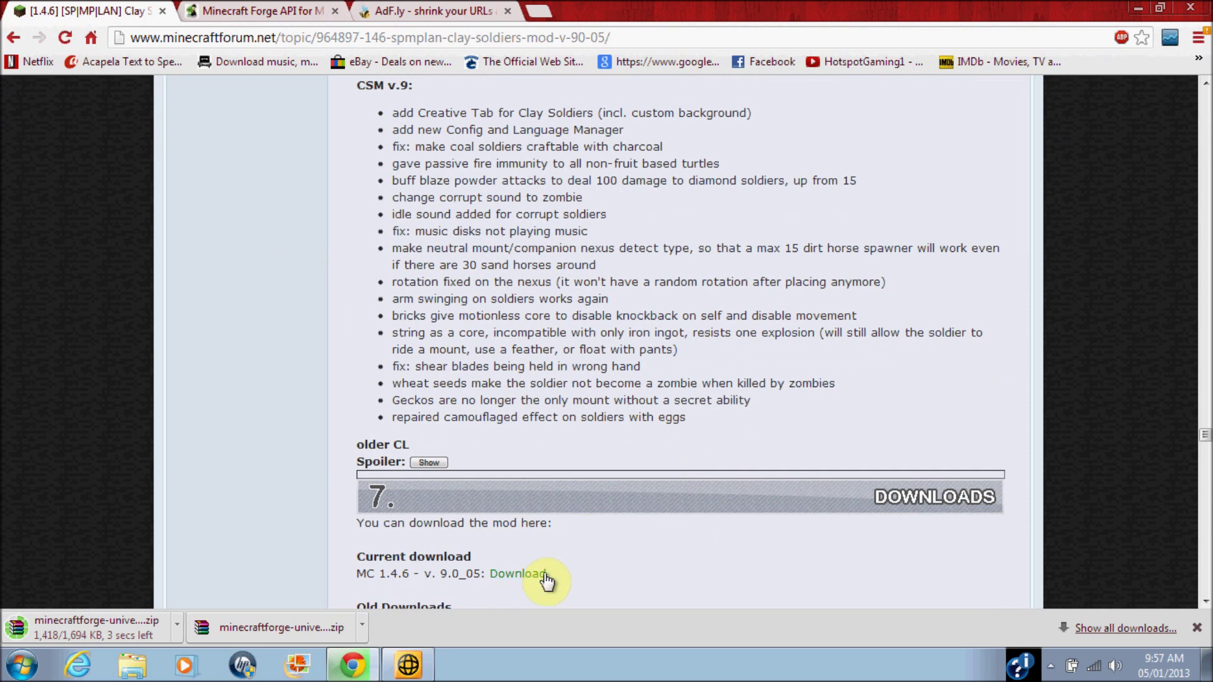
- Download CSM_v9_05.jar through adf.ly, keep it despite the warning, and go back to the topic
{"action": "left_click", "coordinate": [545, 576]}
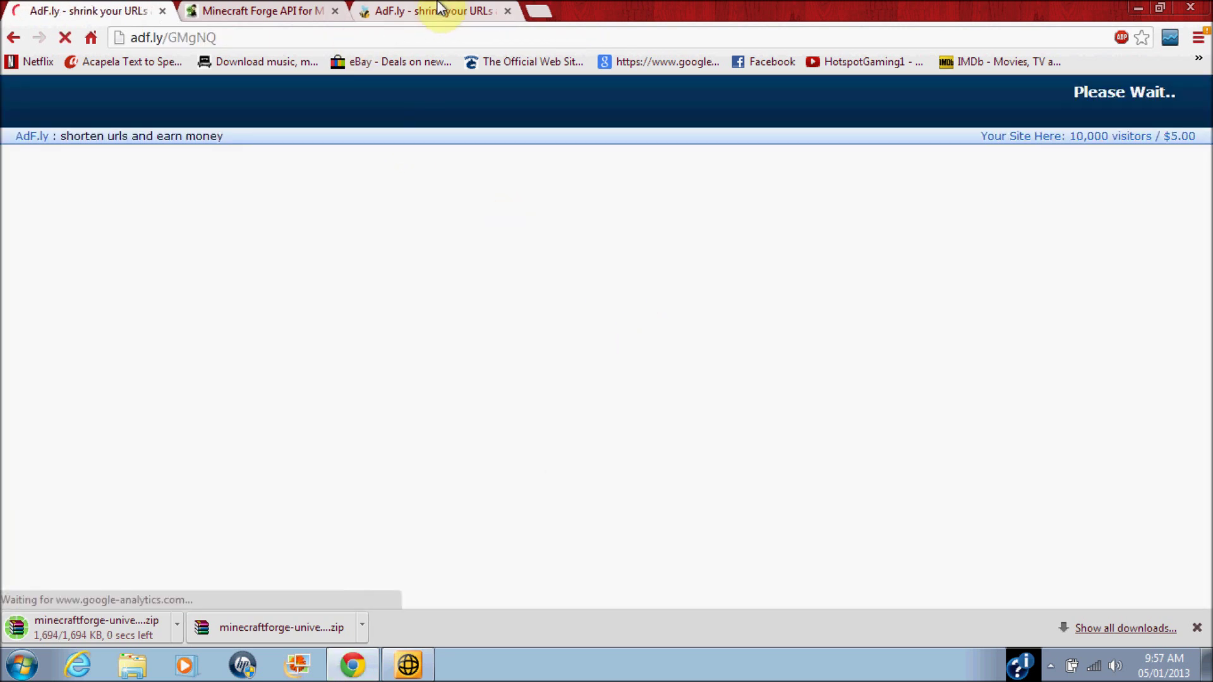
{"action": "left_click", "coordinate": [507, 11]}
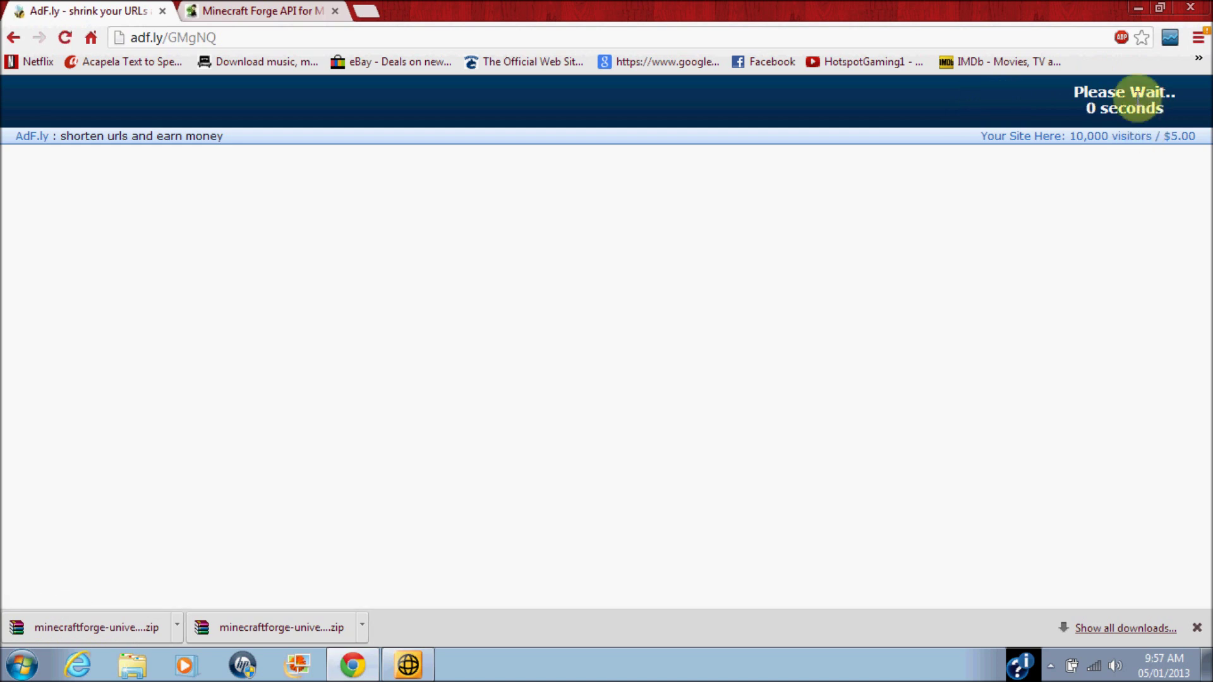
{"action": "left_click", "coordinate": [1139, 111]}
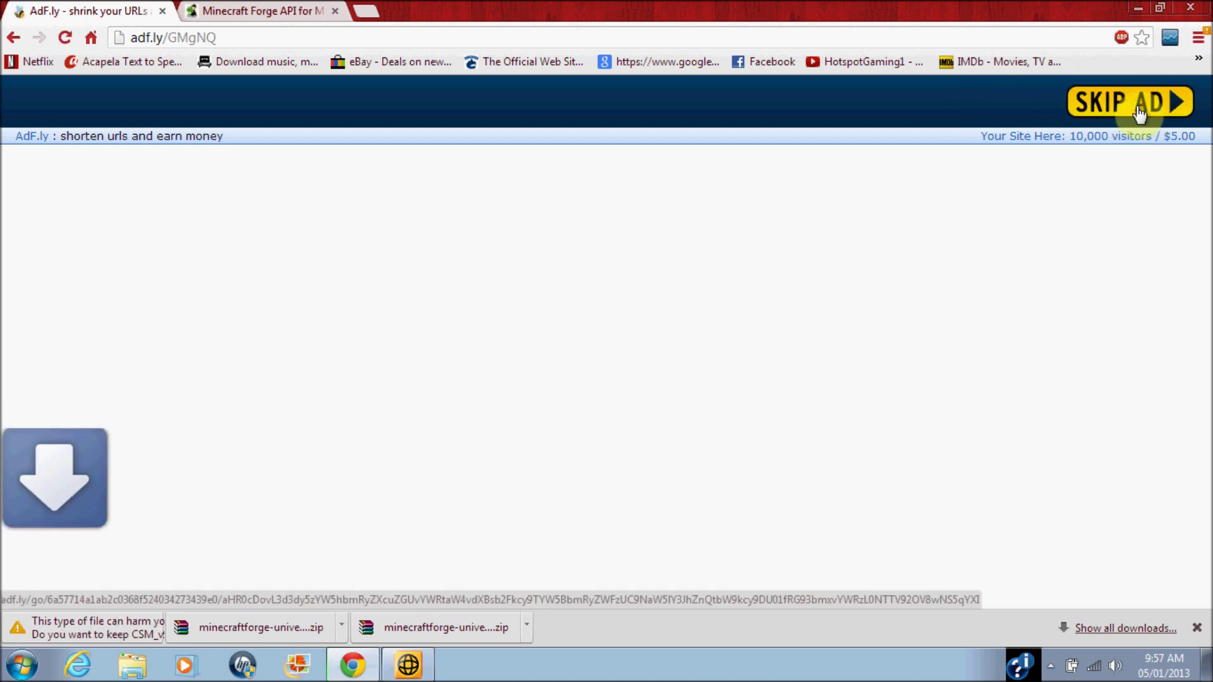
{"action": "left_click", "coordinate": [292, 630]}
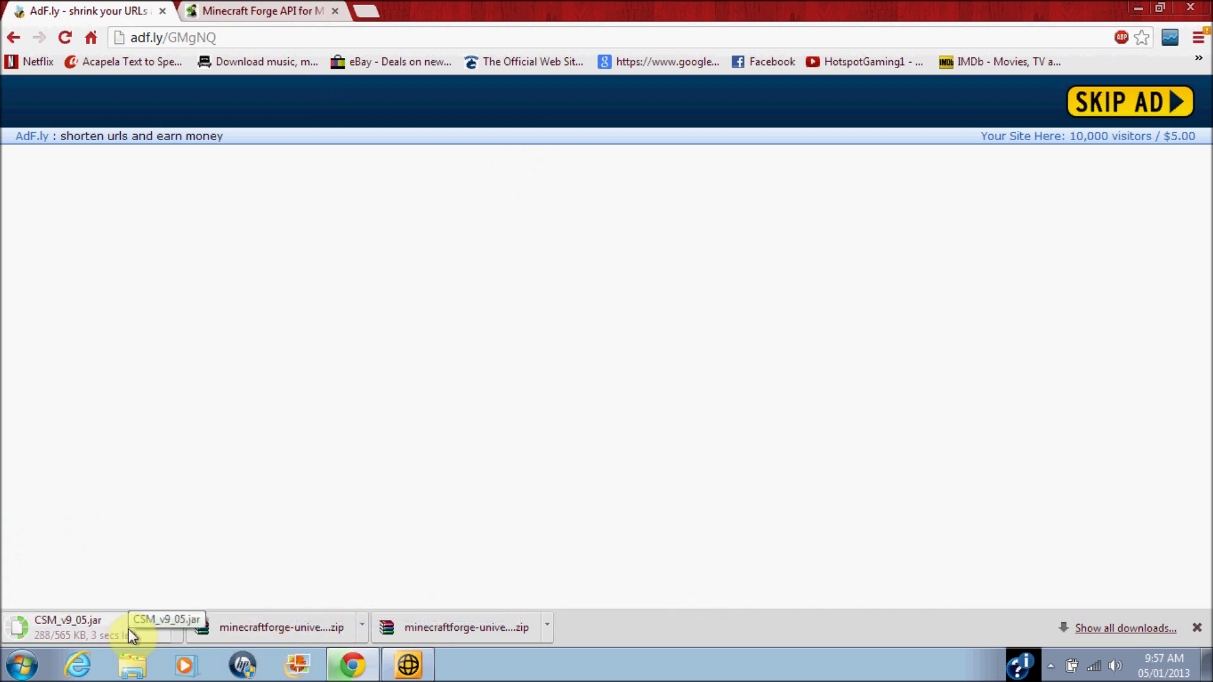
{"action": "left_click", "coordinate": [13, 36]}
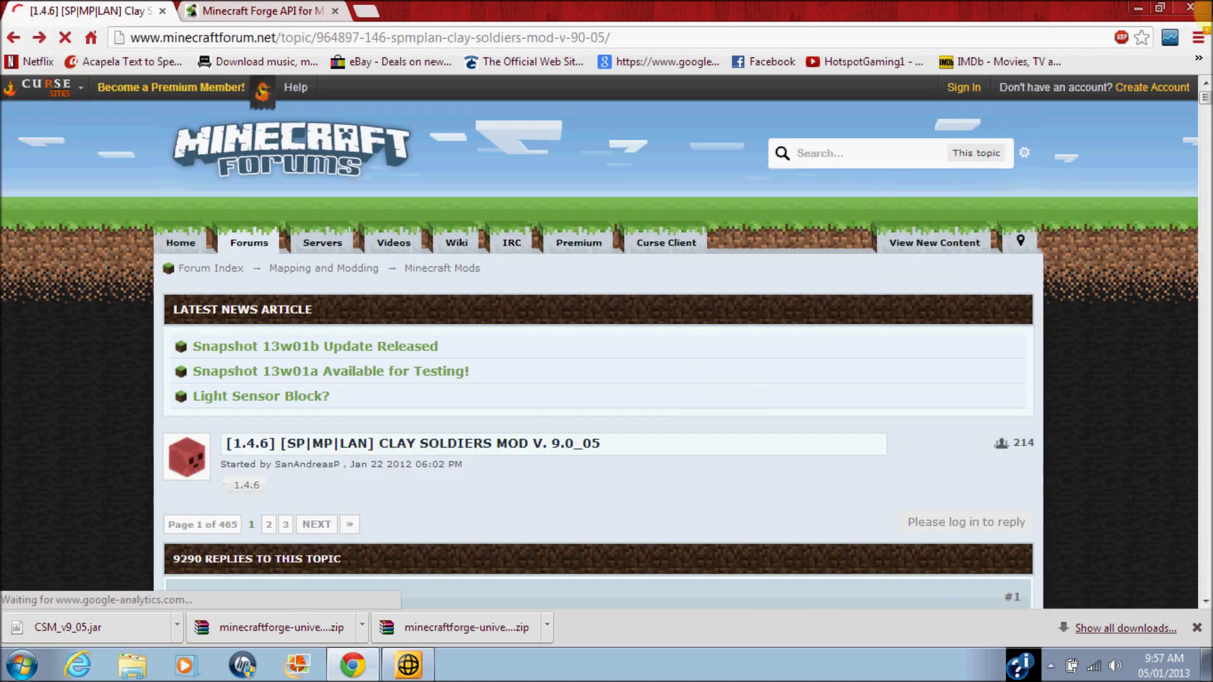
- Drag the Forge universal zip and CSM_v9_05.jar from Chrome's download bar onto the desktop
{"action": "left_click_drag", "start_coordinate": [1206, 95], "coordinate": [1210, 168]}
{"action": "left_click_drag", "start_coordinate": [1208, 239], "coordinate": [1208, 521]}
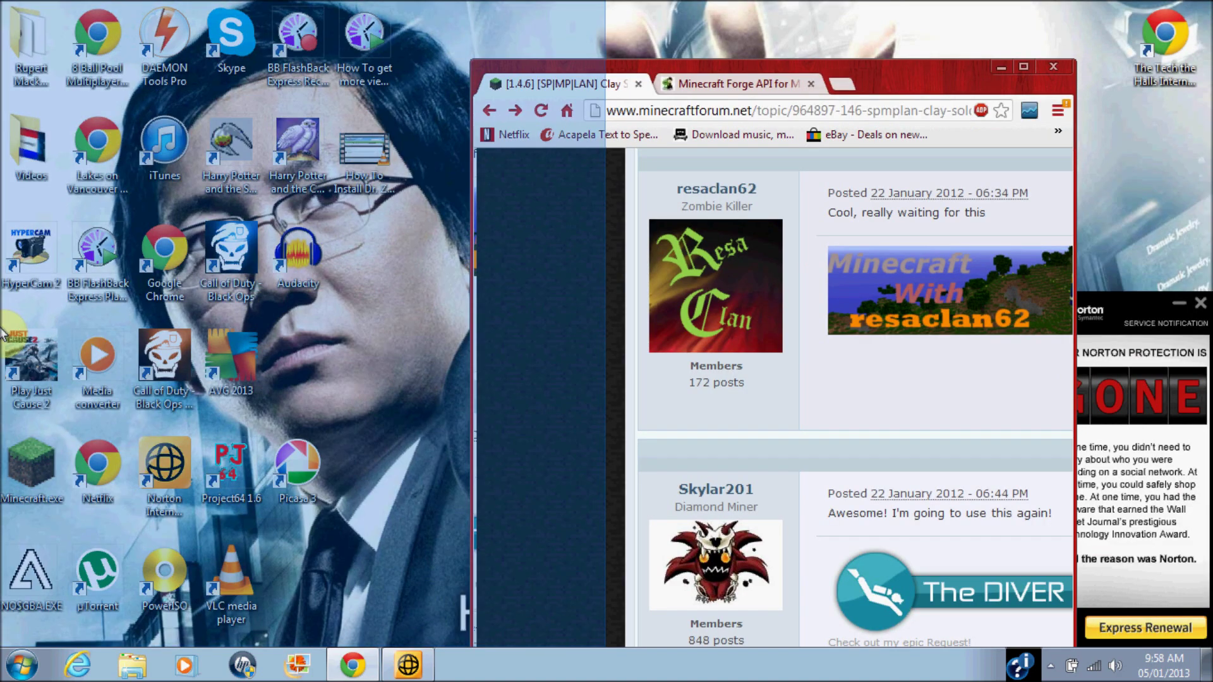
{"action": "left_click_drag", "start_coordinate": [778, 101], "coordinate": [144, 310]}
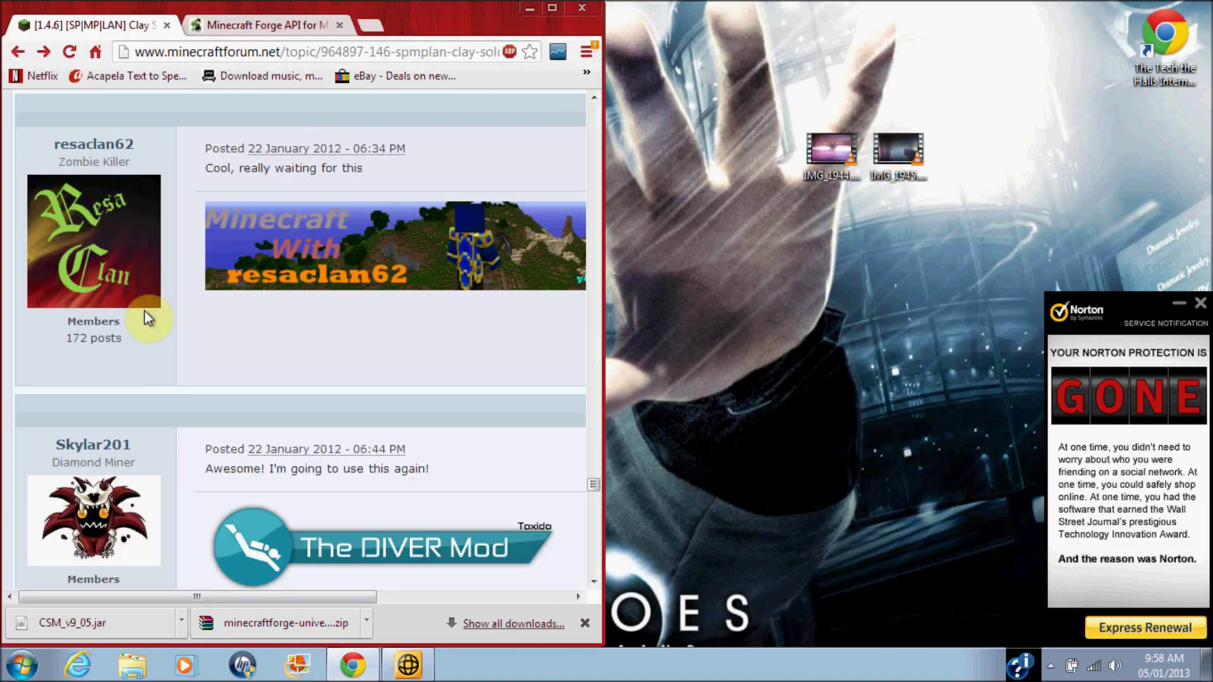
{"action": "left_click_drag", "start_coordinate": [245, 626], "coordinate": [910, 396]}
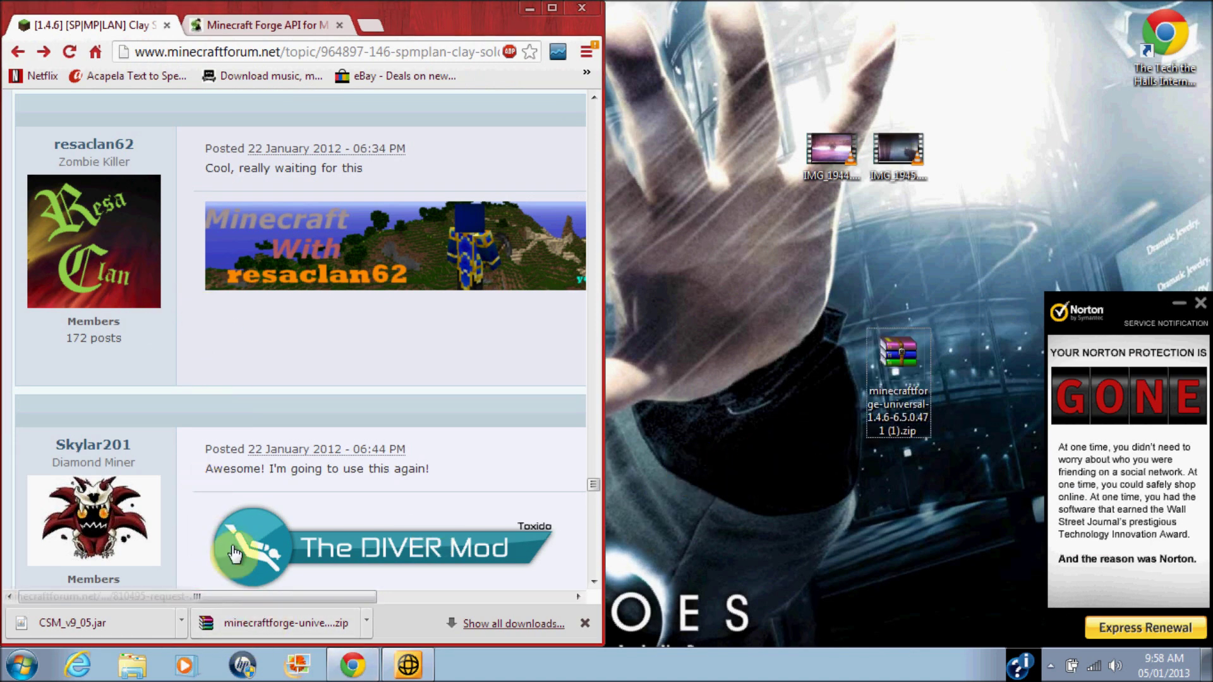
{"action": "left_click_drag", "start_coordinate": [86, 627], "coordinate": [784, 373]}
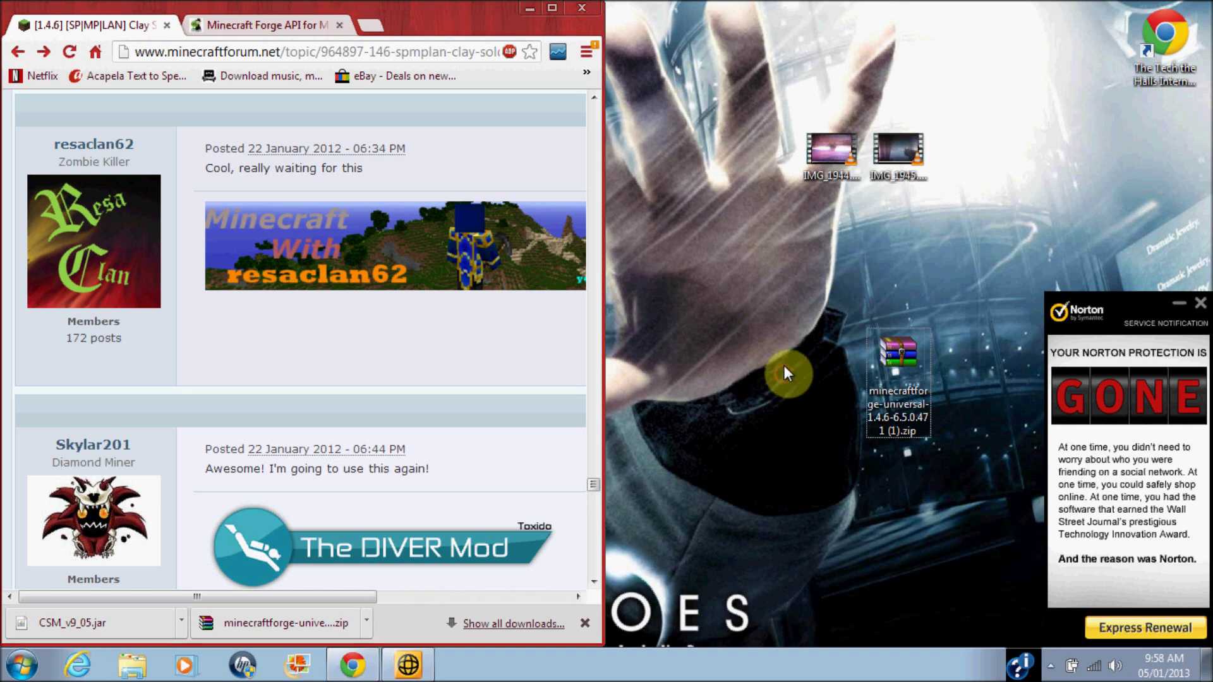
{"action": "left_click", "coordinate": [529, 8]}
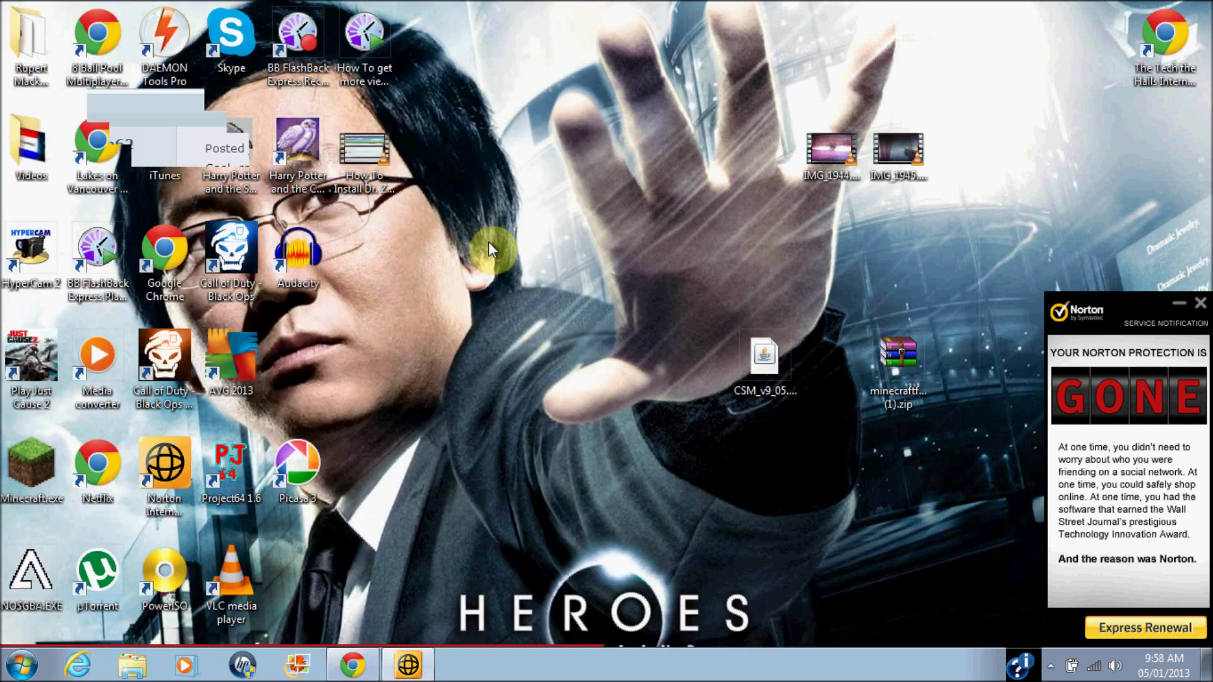
- Open the AppData Roaming folder by searching %appdata% from the Start menu
{"action": "left_click", "coordinate": [582, 258]}
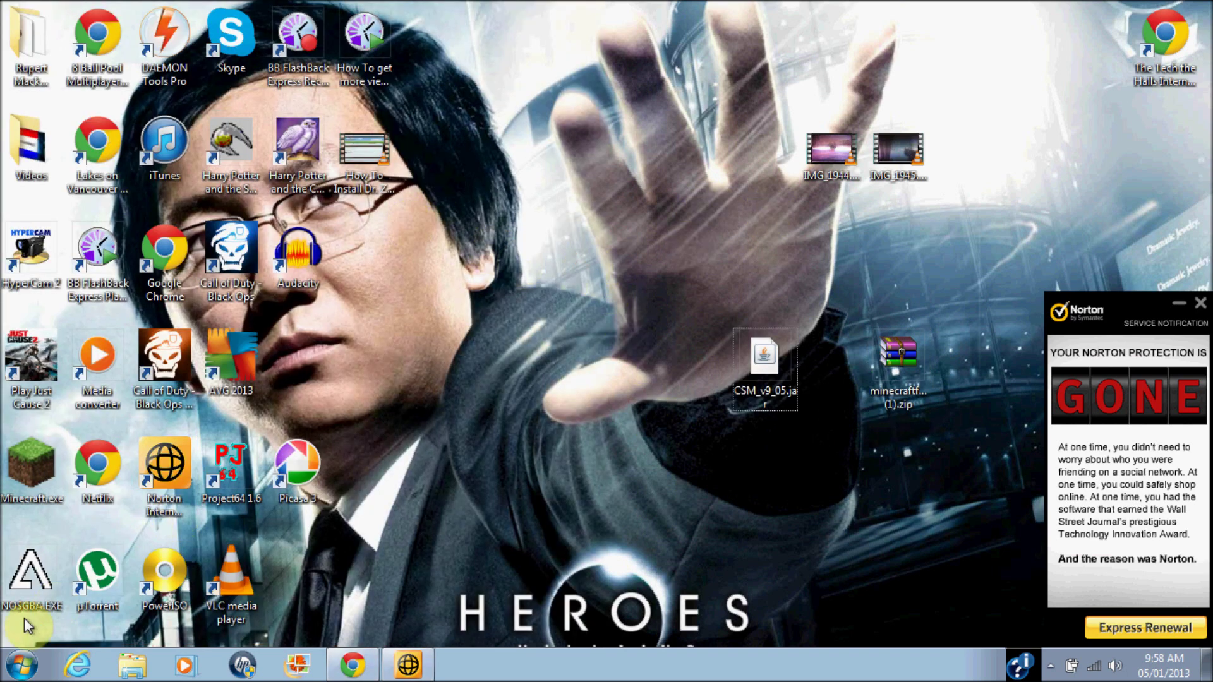
{"action": "key", "text": "super"}
{"action": "left_click", "coordinate": [22, 665]}
{"action": "left_click", "coordinate": [22, 665]}
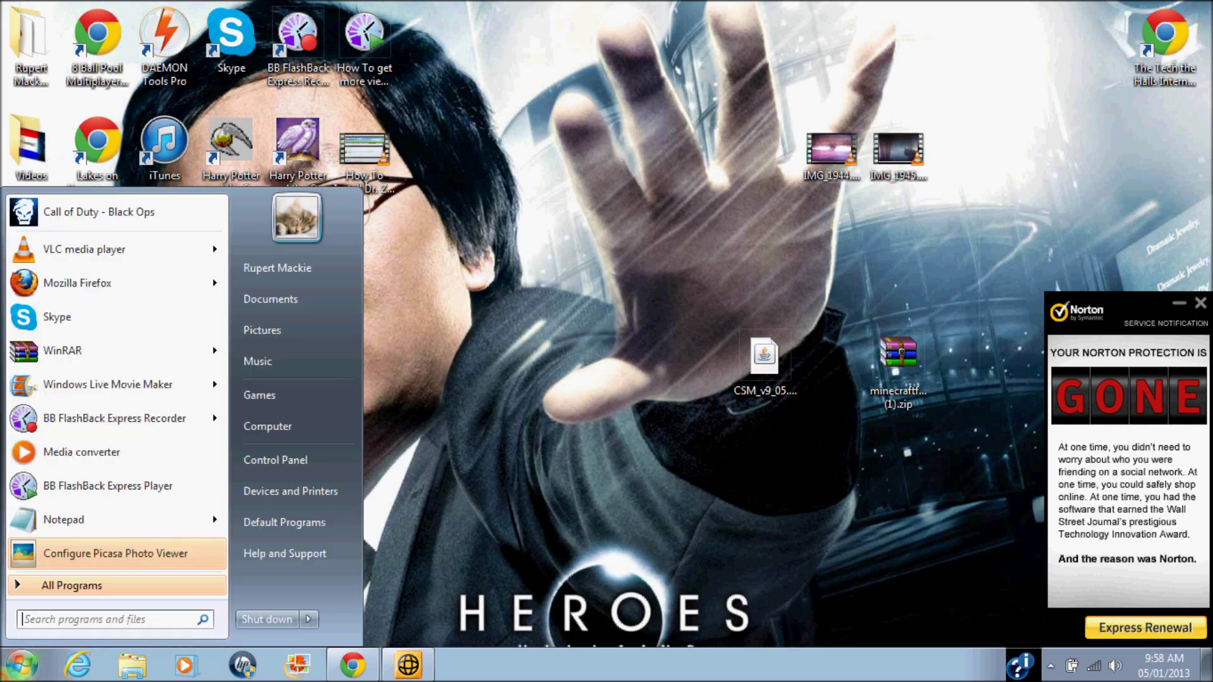
{"action": "key", "text": "Escape"}
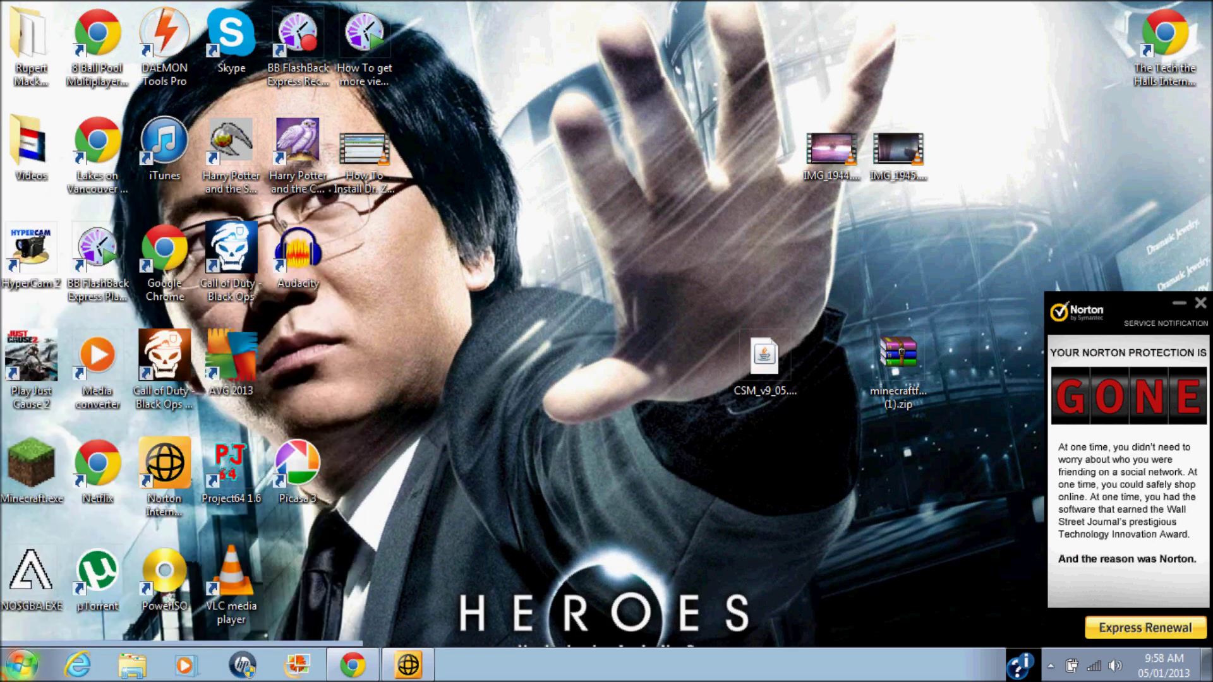
{"action": "left_click", "coordinate": [10, 673]}
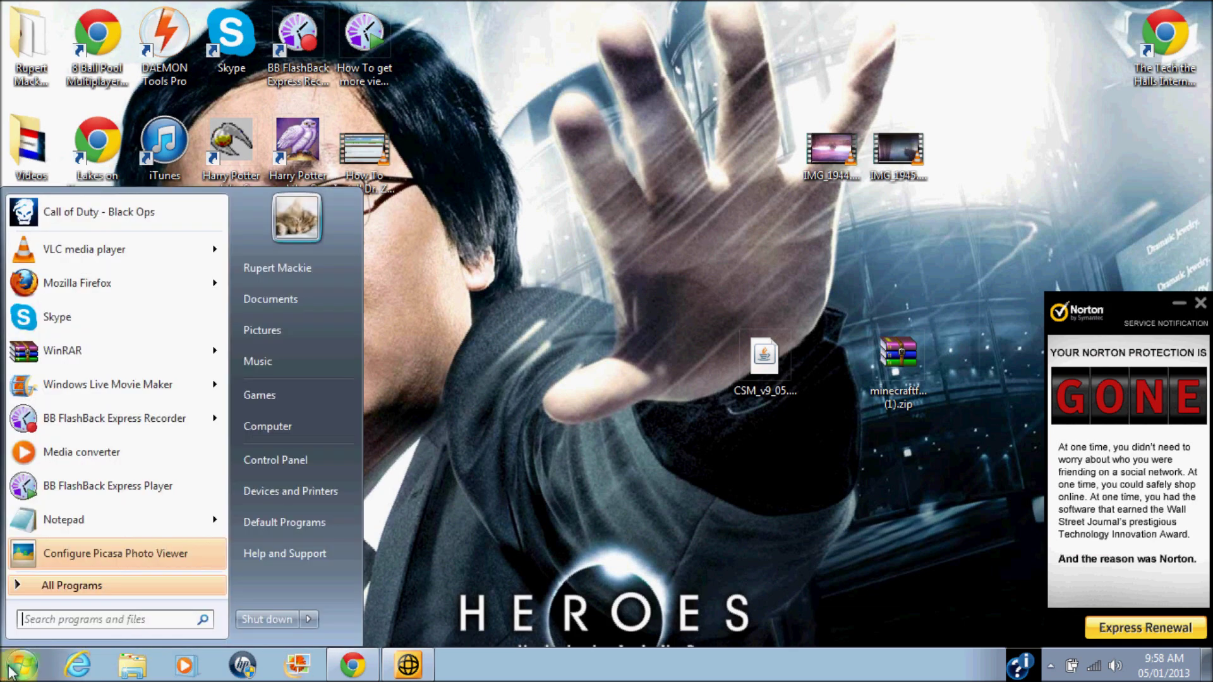
{"action": "type", "text": "%appdat"}
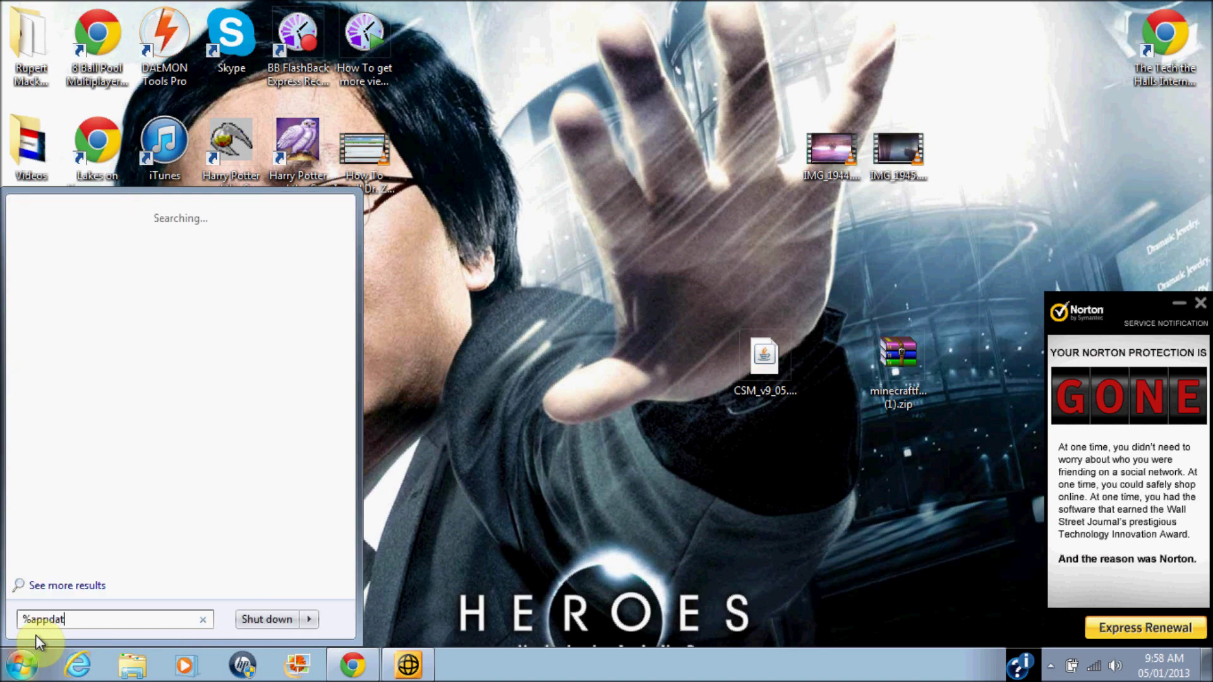
{"action": "type", "text": "a%"}
{"action": "key", "text": "Return"}
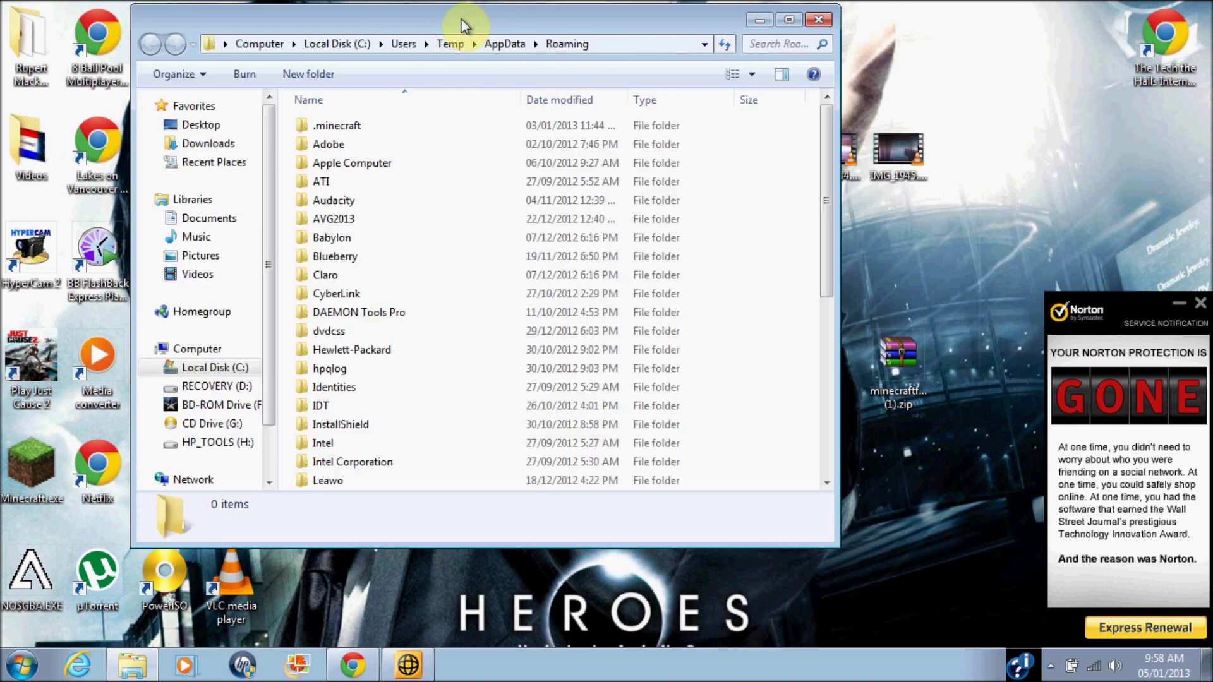
- Open .minecraft\bin and bring up the options for minecraft.jar
{"action": "left_click_drag", "start_coordinate": [400, 29], "coordinate": [328, 28]}
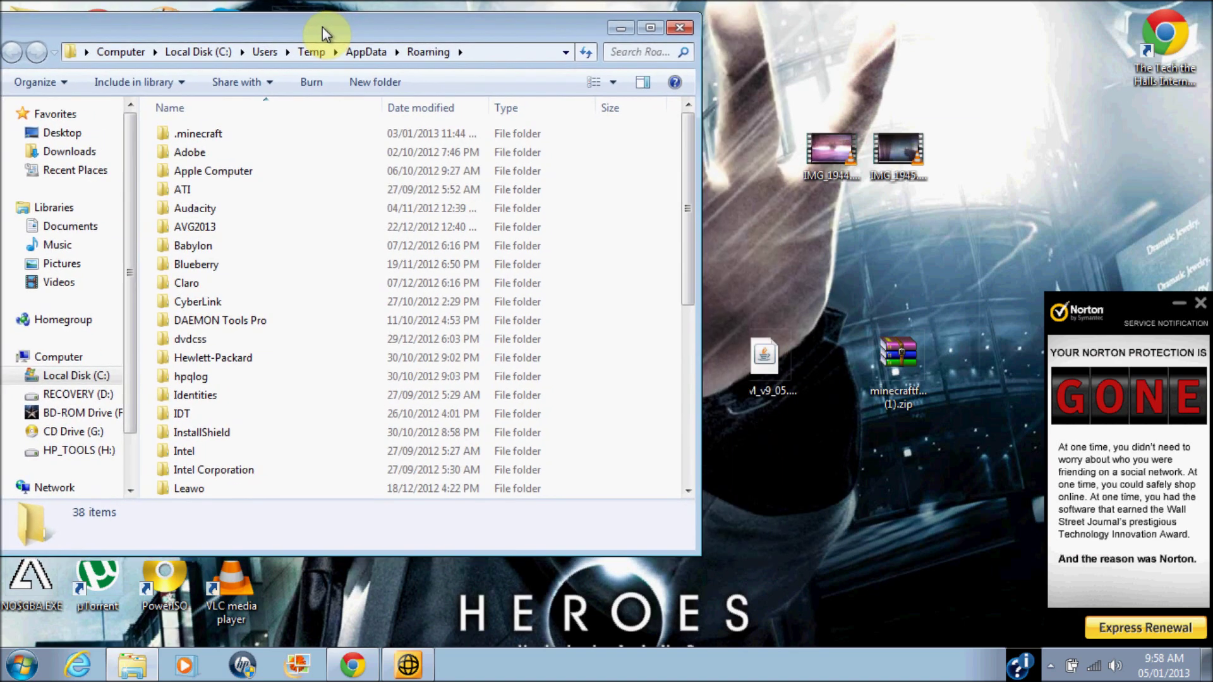
{"action": "left_click", "coordinate": [269, 127]}
{"action": "double_click", "coordinate": [269, 127]}
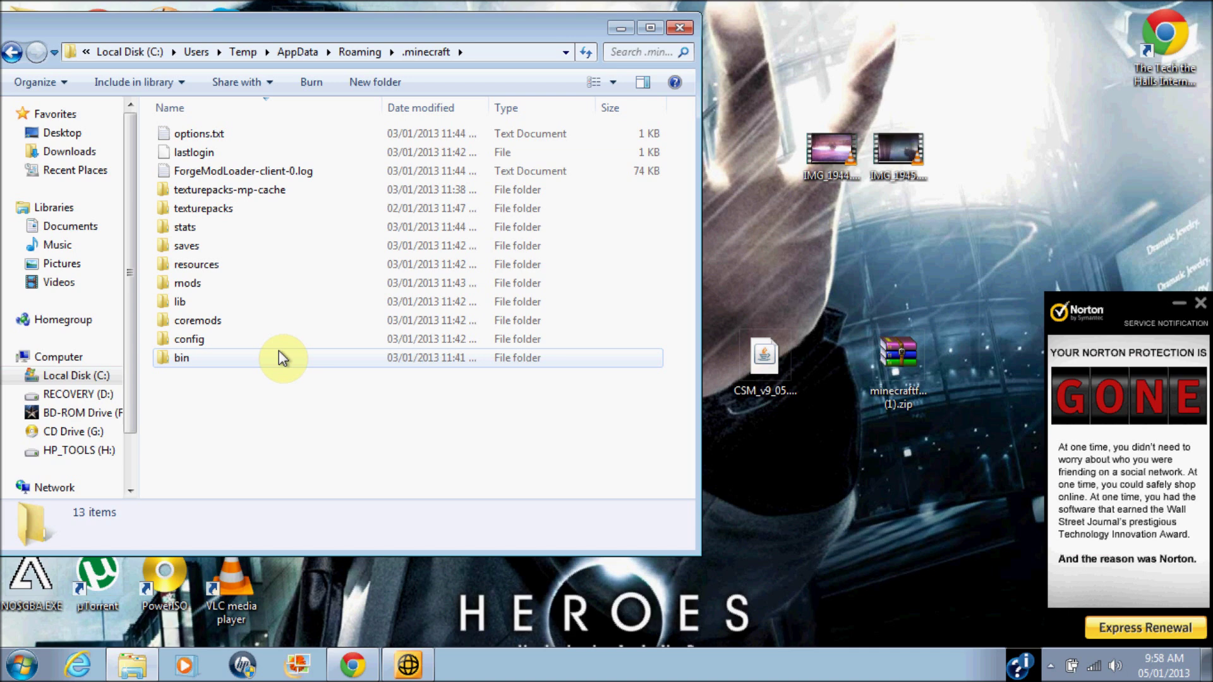
{"action": "left_click", "coordinate": [278, 340]}
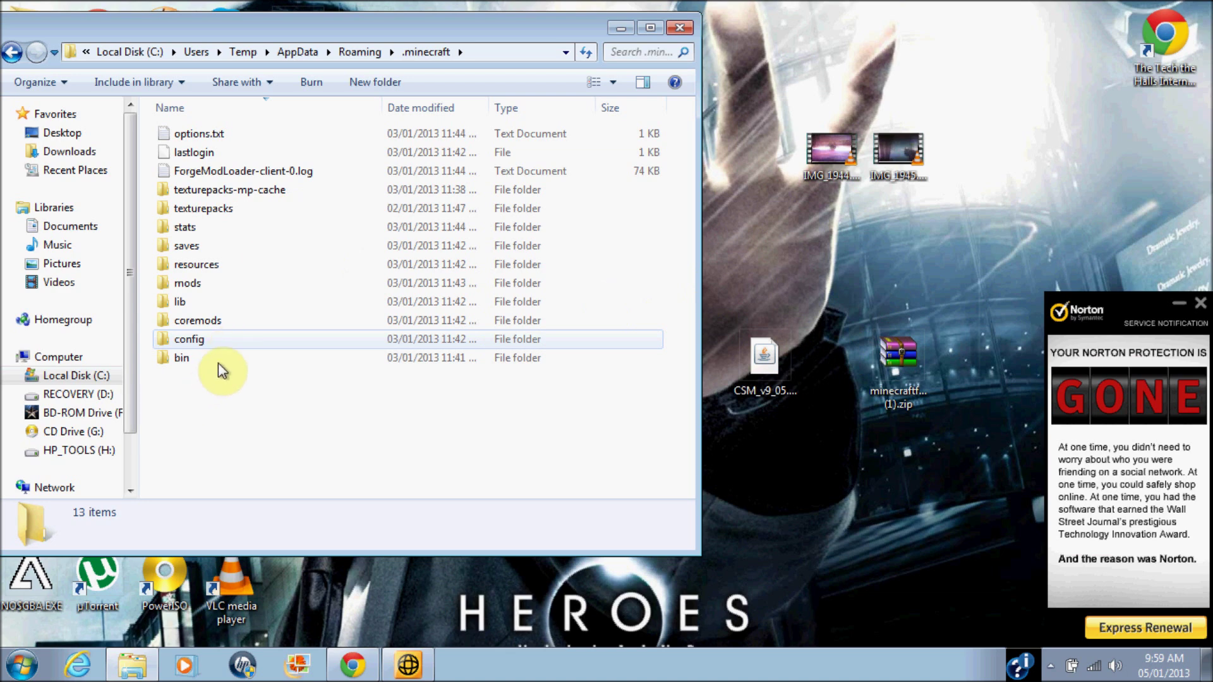
{"action": "double_click", "coordinate": [180, 358]}
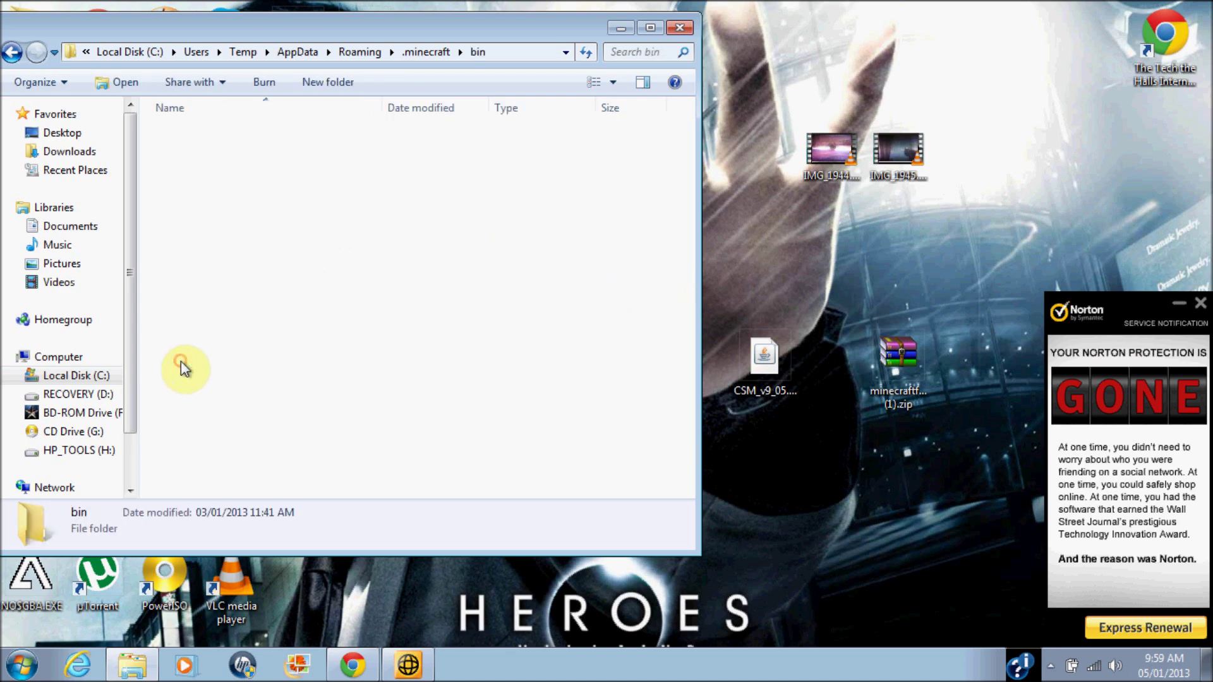
{"action": "double_click", "coordinate": [238, 222]}
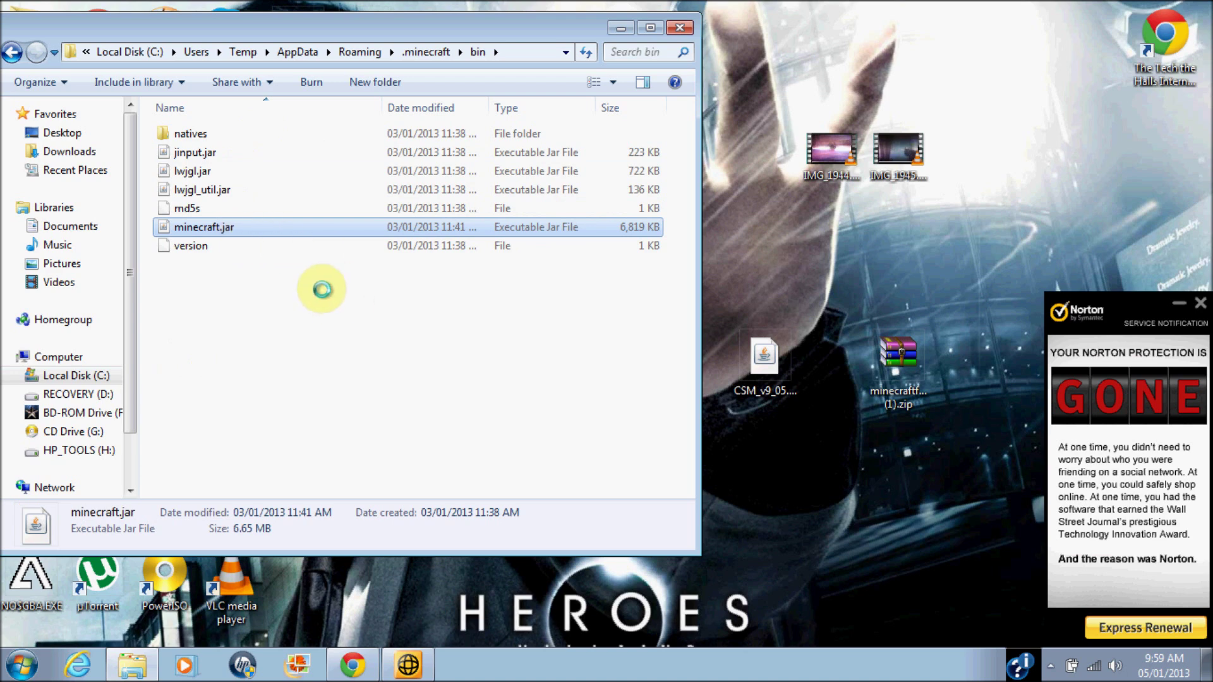
{"action": "right_click", "coordinate": [277, 227]}
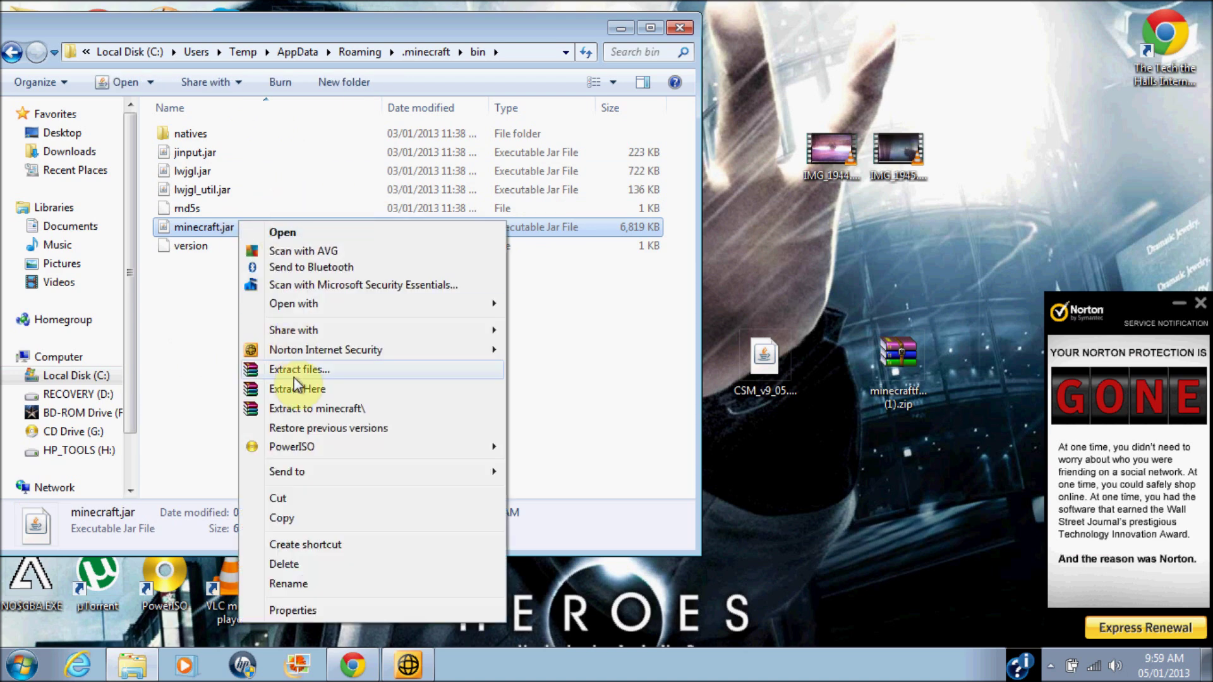
- Open minecraft.jar in WinRAR archiver and move its window to the left
{"action": "mouse_move", "coordinate": [312, 304]}
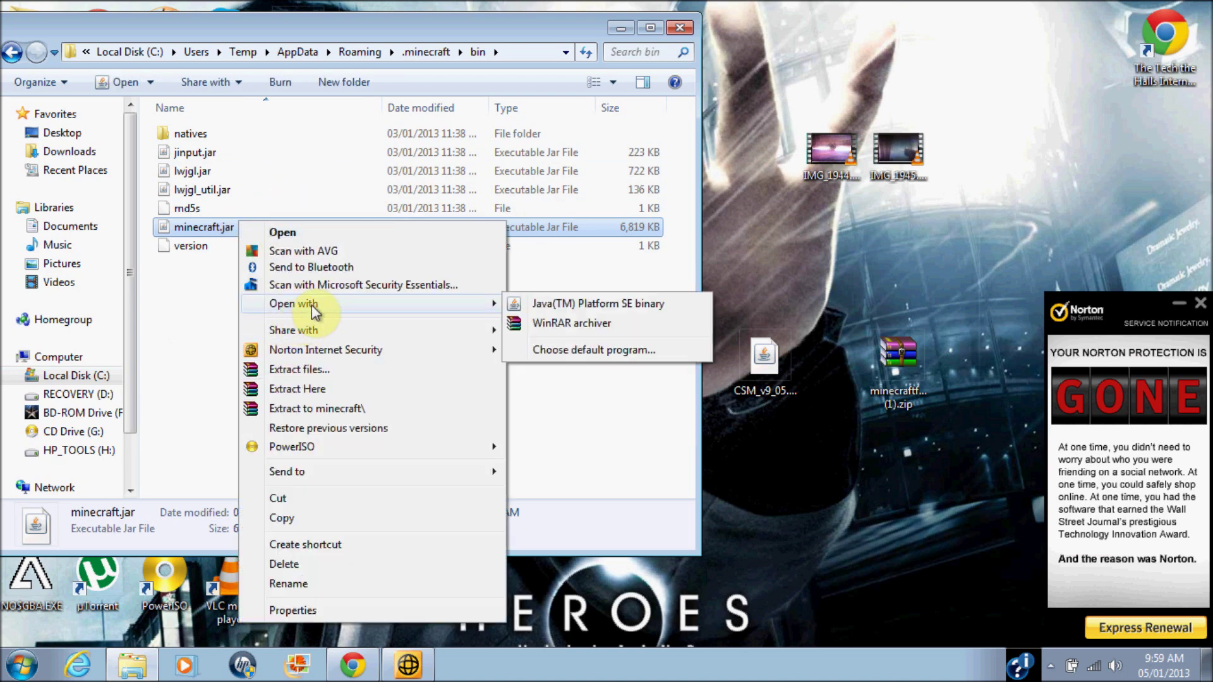
{"action": "left_click", "coordinate": [532, 331]}
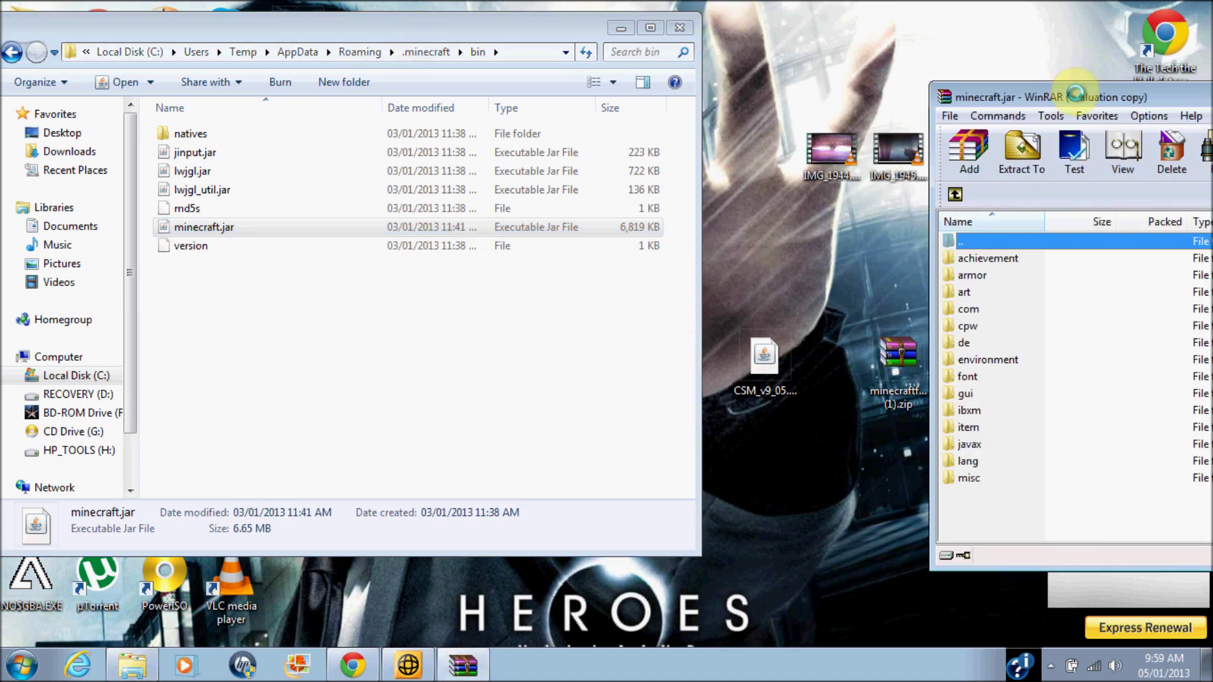
{"action": "left_click", "coordinate": [1154, 337]}
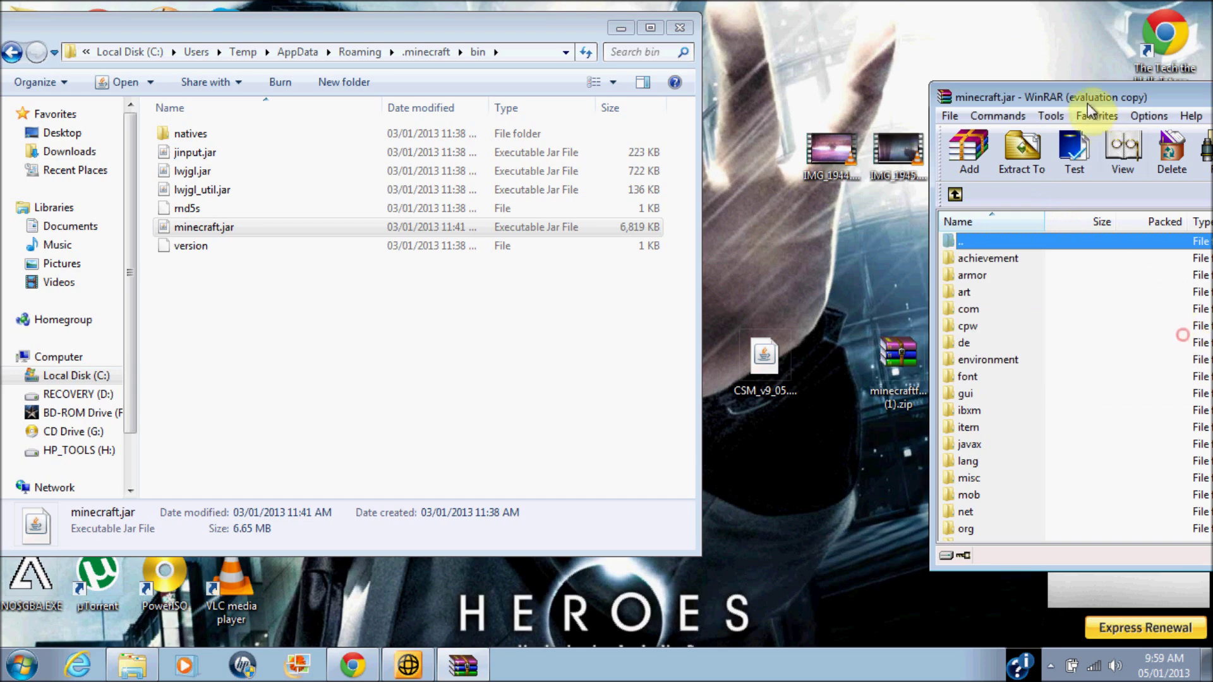
{"action": "left_click_drag", "start_coordinate": [1097, 103], "coordinate": [3, 265]}
- Add CSM_v9_05.jar into minecraft.jar by dragging it from the desktop and confirming
{"action": "left_click", "coordinate": [782, 349]}
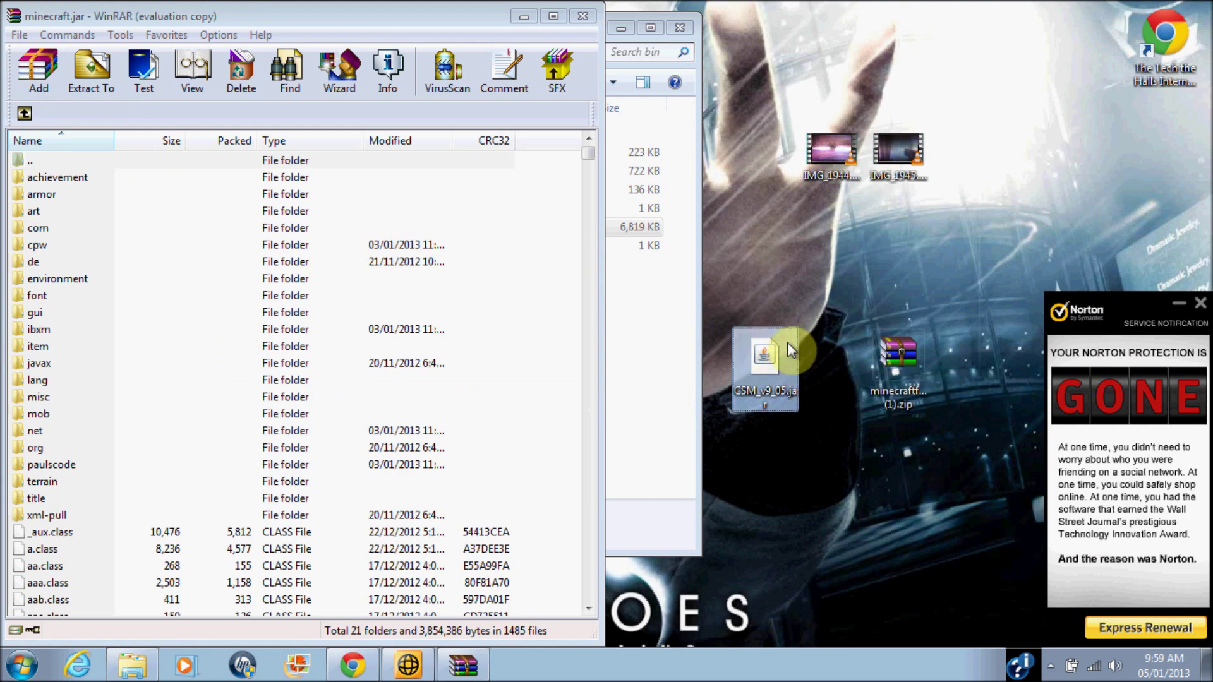
{"action": "left_click_drag", "start_coordinate": [791, 353], "coordinate": [556, 268]}
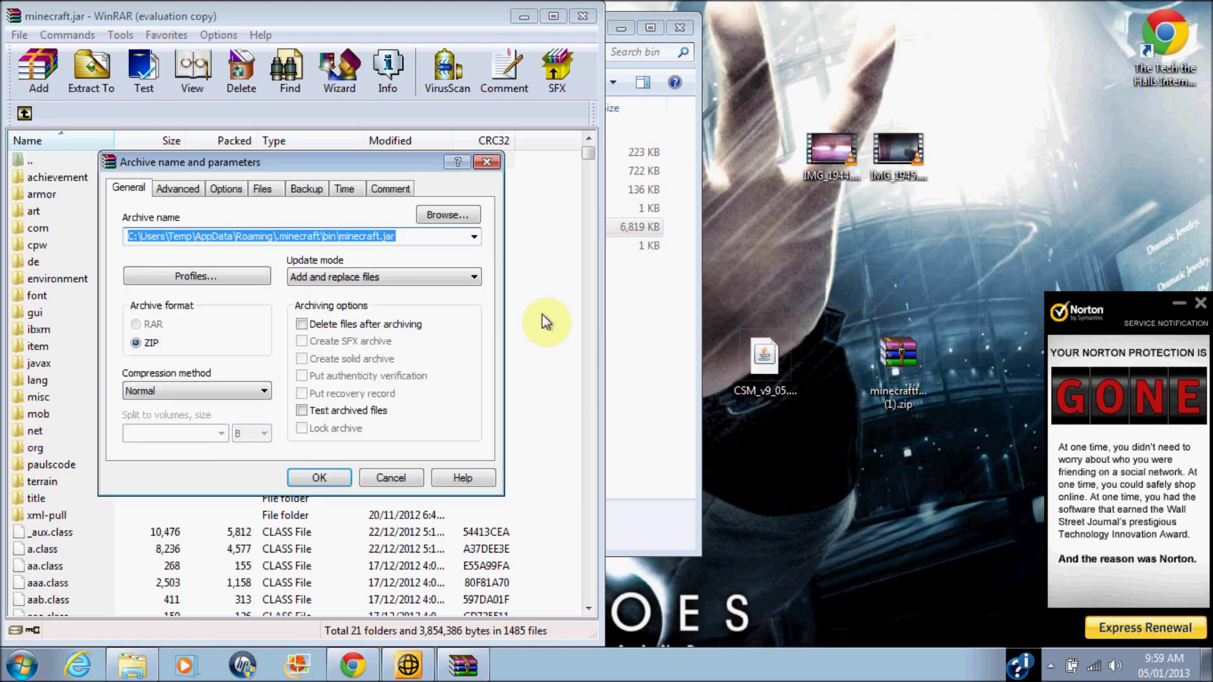
{"action": "left_click", "coordinate": [327, 475]}
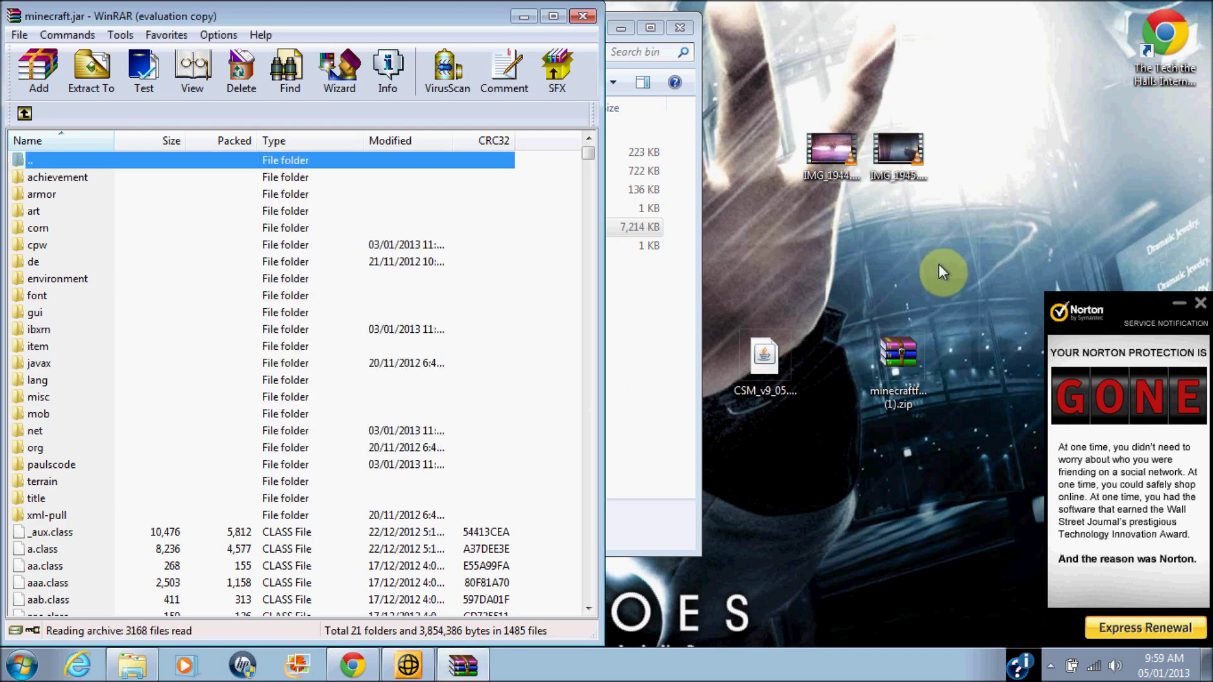
{"action": "double_click", "coordinate": [909, 338]}
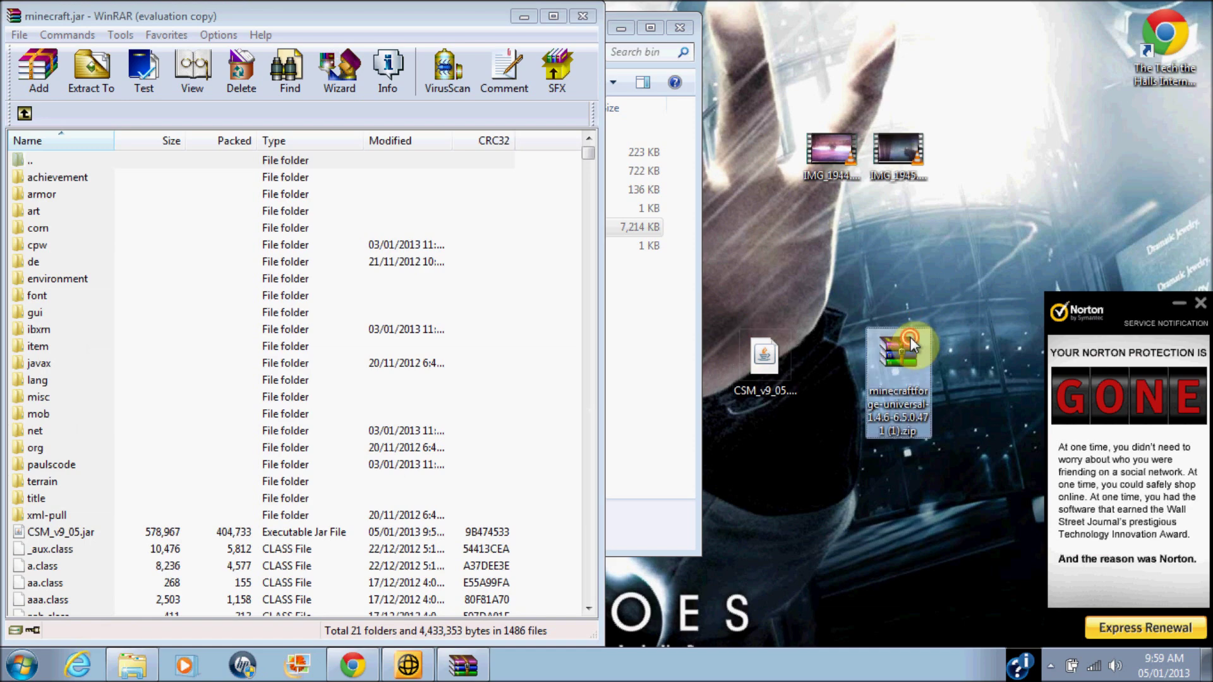
- Snap the Forge zip window right, select all its contents, and drag them into minecraft.jar
{"action": "left_click_drag", "start_coordinate": [1011, 97], "coordinate": [1184, 72]}
{"action": "left_click_drag", "start_coordinate": [1206, 130], "coordinate": [1210, 133]}
{"action": "left_click", "coordinate": [1004, 333]}
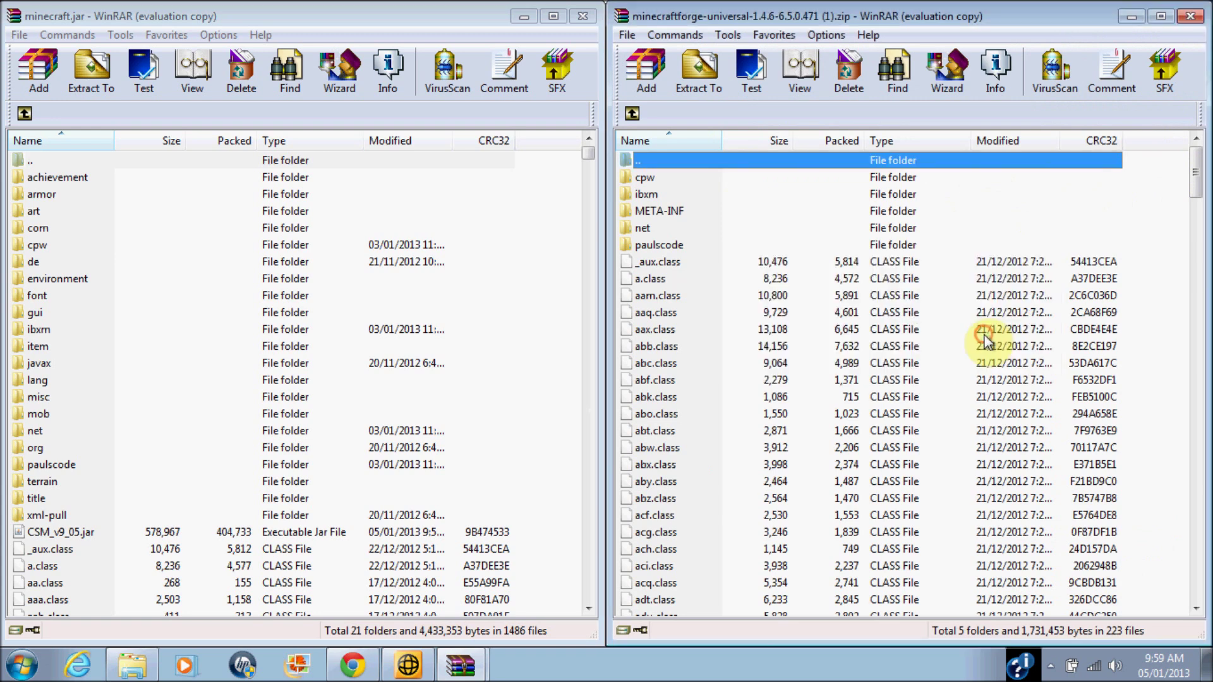
{"action": "left_click", "coordinate": [954, 346]}
{"action": "key", "text": "ctrl+a"}
{"action": "left_click_drag", "start_coordinate": [937, 356], "coordinate": [522, 347]}
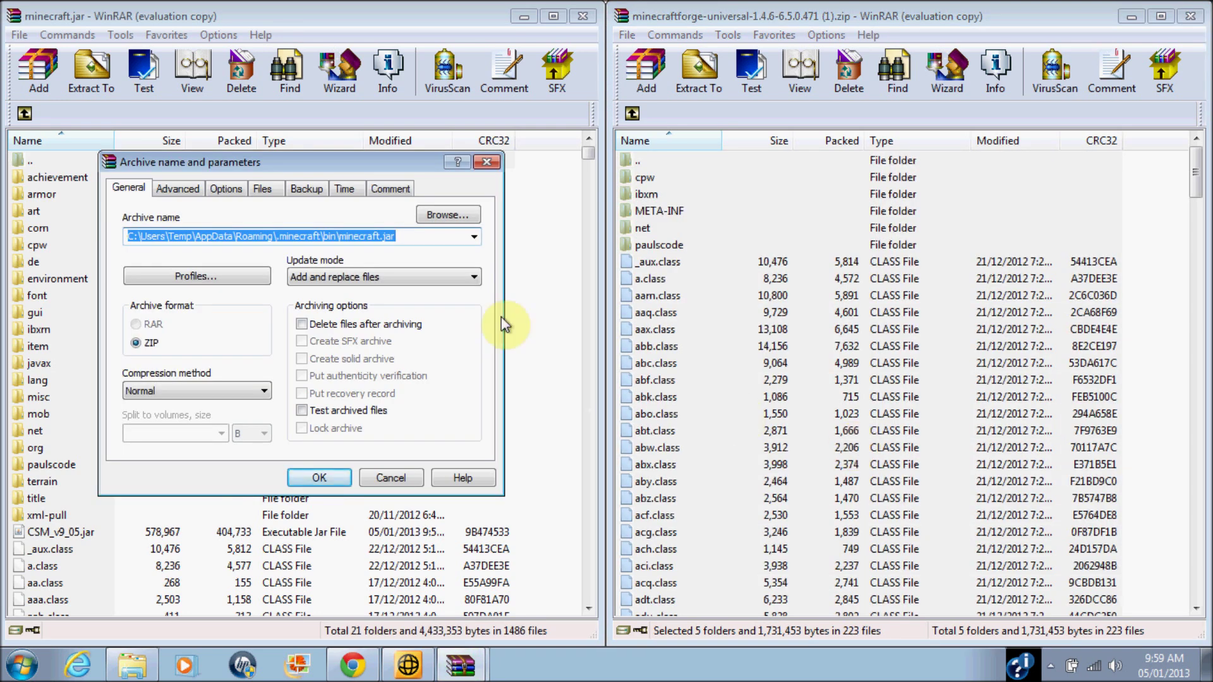
{"action": "left_click", "coordinate": [323, 479]}
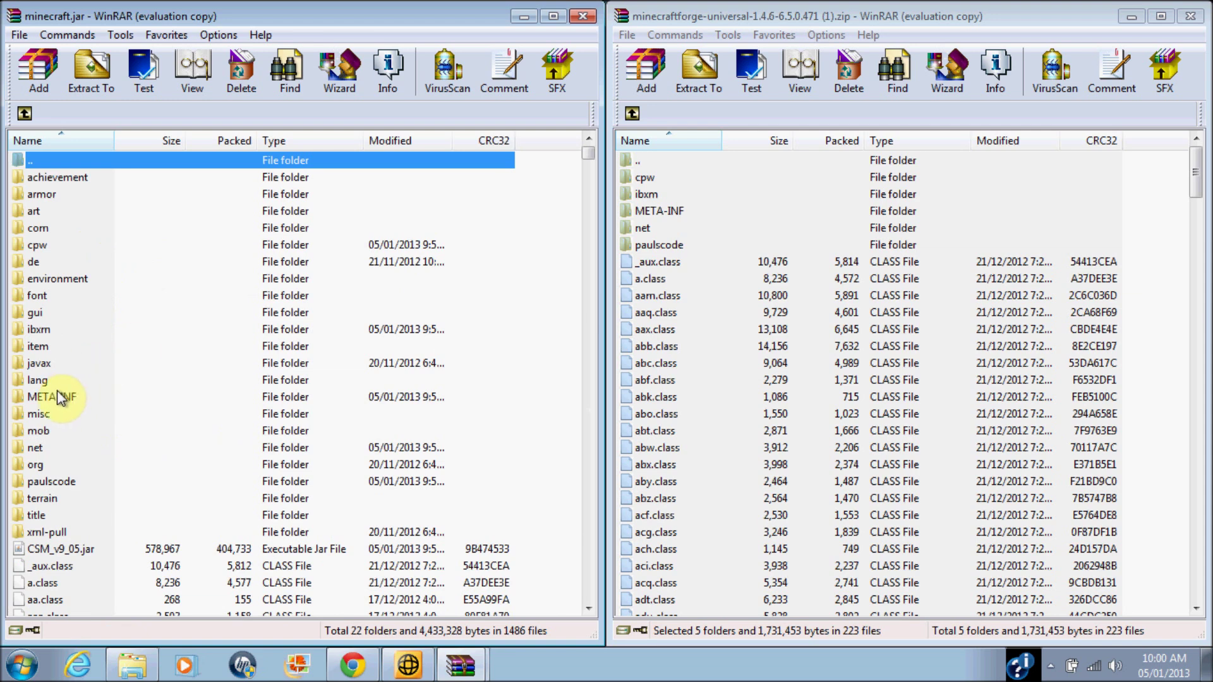
{"action": "left_click", "coordinate": [54, 414]}
- Delete the META-INF folder from minecraft.jar
{"action": "left_click", "coordinate": [74, 397]}
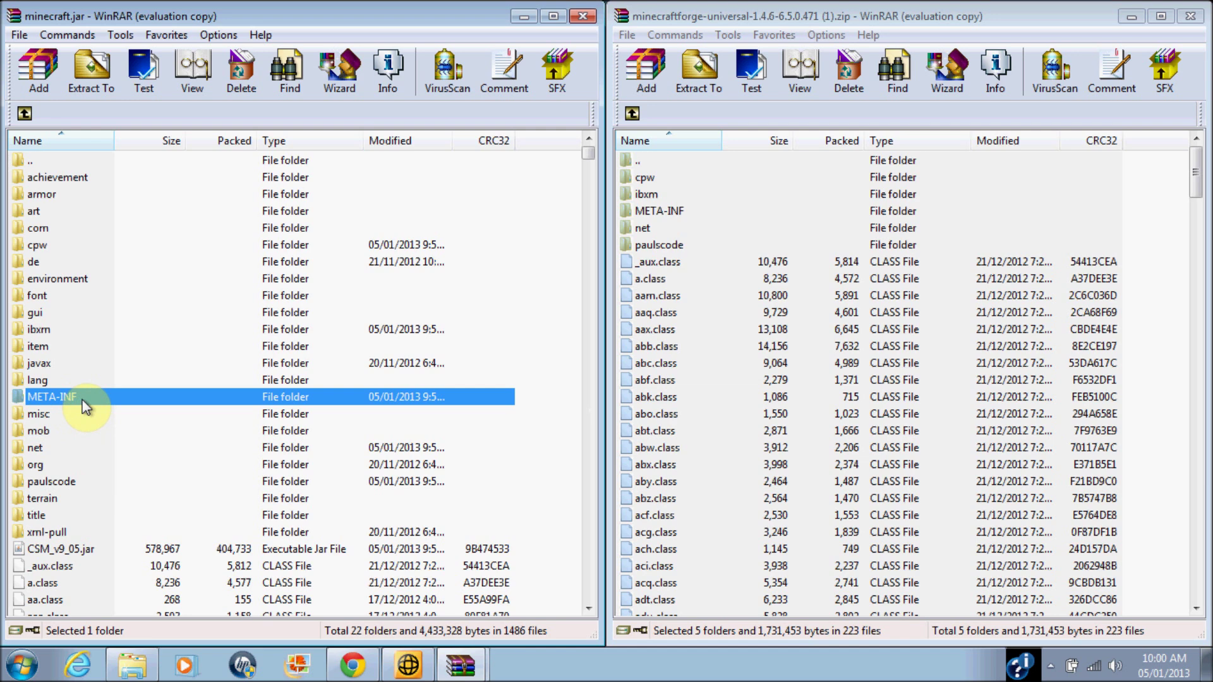
{"action": "left_click", "coordinate": [245, 74]}
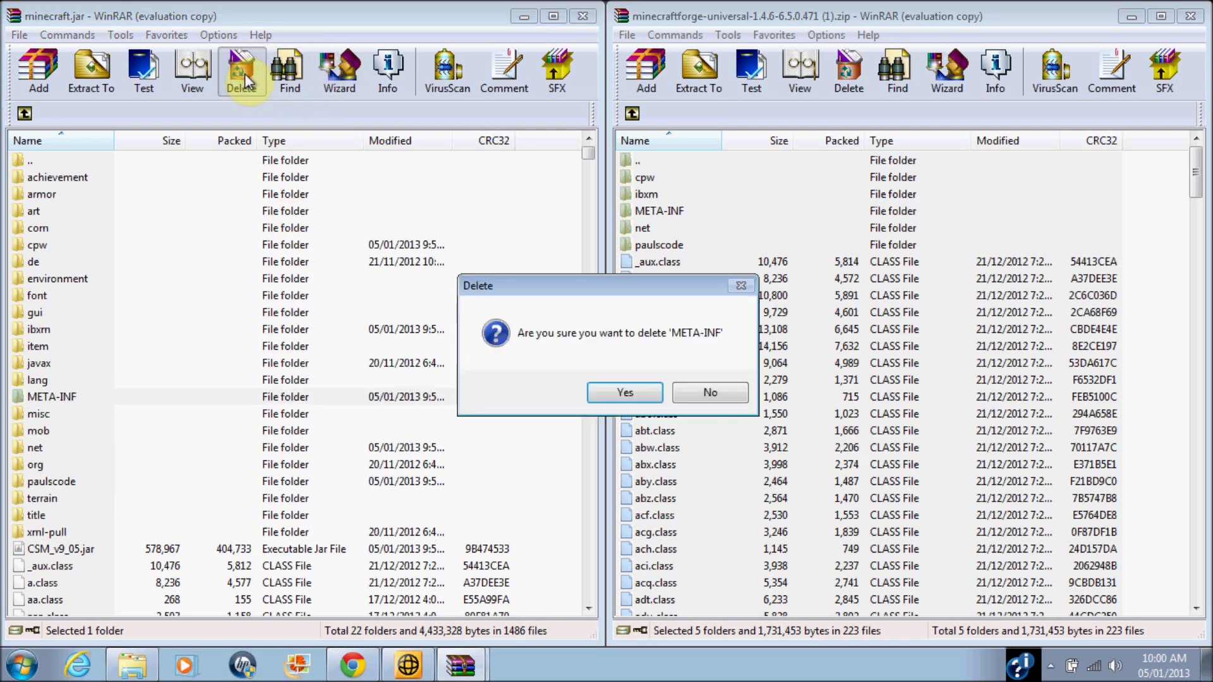
{"action": "left_click", "coordinate": [632, 395]}
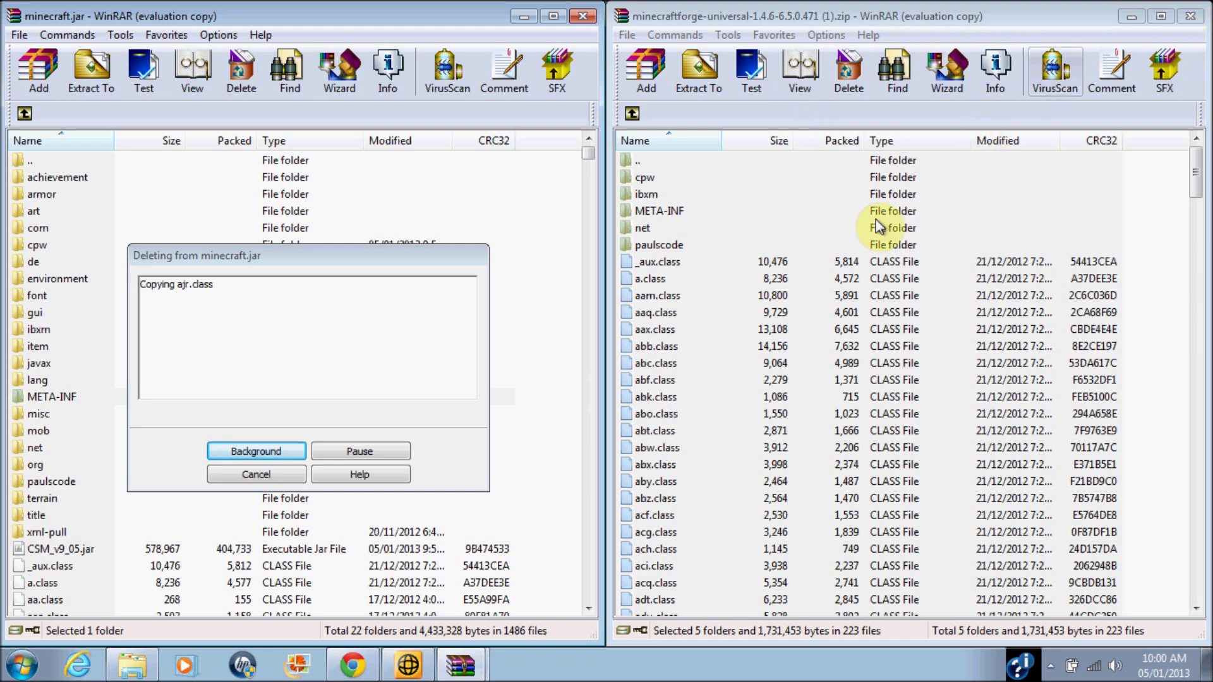
- Close the Forge archive, minecraft.jar archive, and bin folder windows
{"action": "left_click", "coordinate": [1189, 16]}
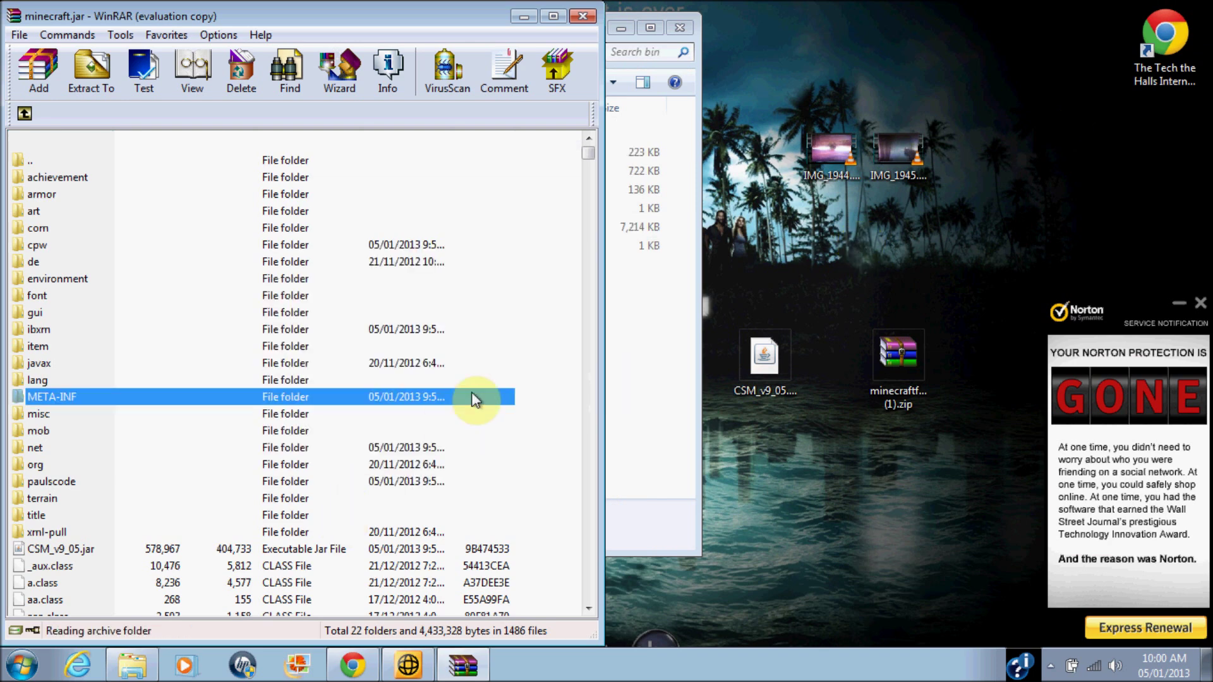
{"action": "left_click", "coordinate": [580, 17]}
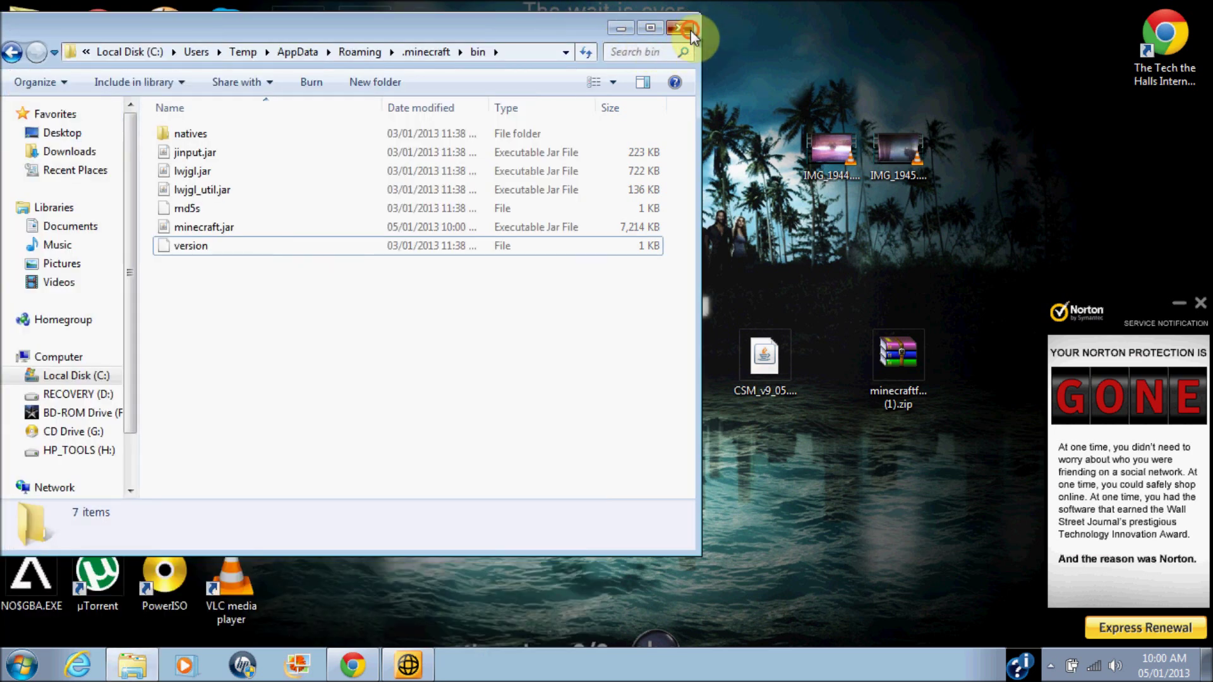
{"action": "left_click", "coordinate": [691, 30]}
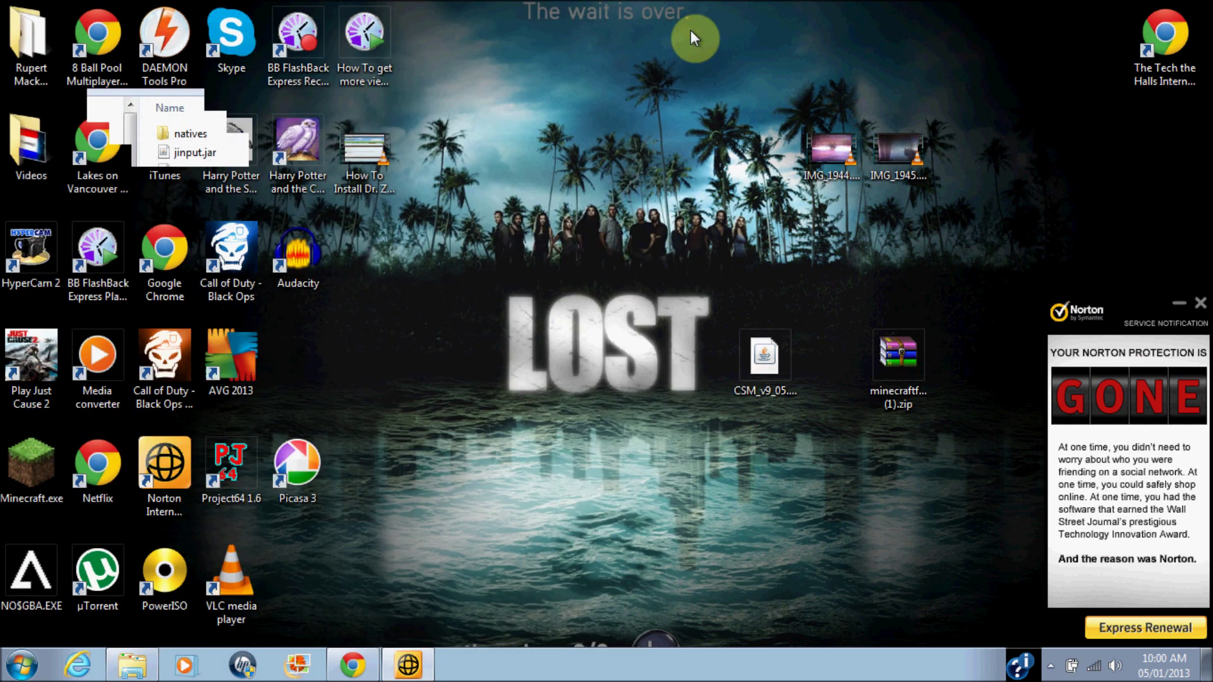
- Launch Minecraft.exe from the desktop, log in with the saved account, and maximize the launcher
{"action": "double_click", "coordinate": [9, 506]}
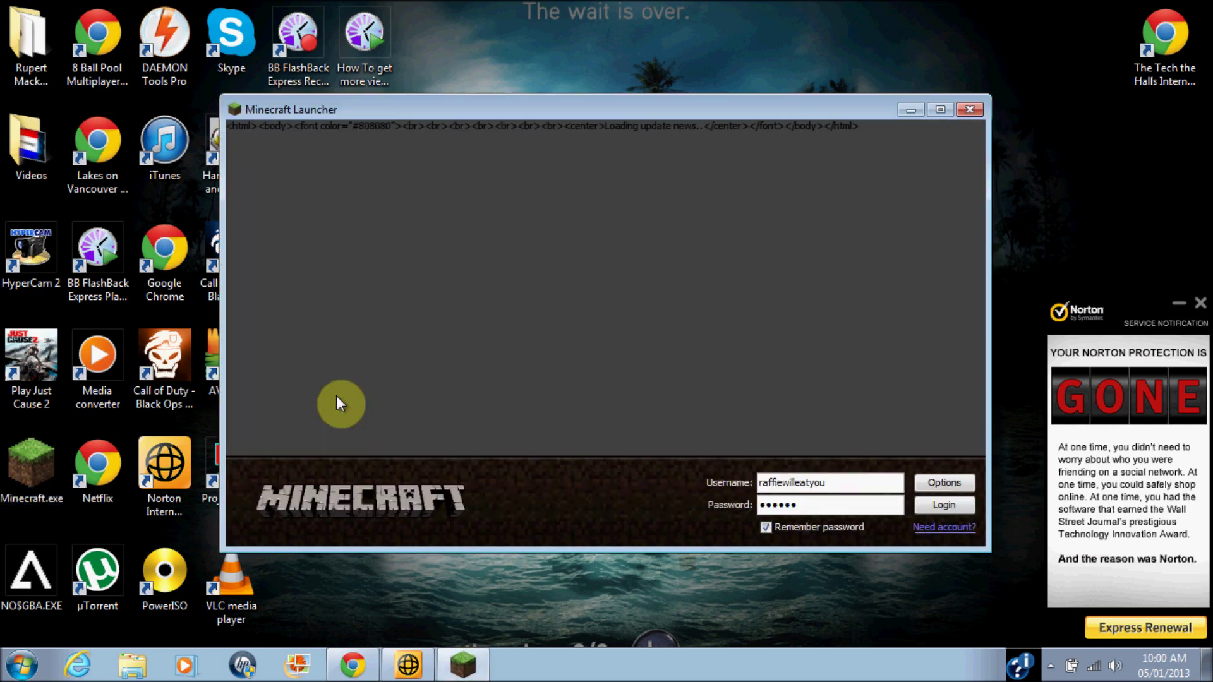
{"action": "left_click", "coordinate": [942, 509]}
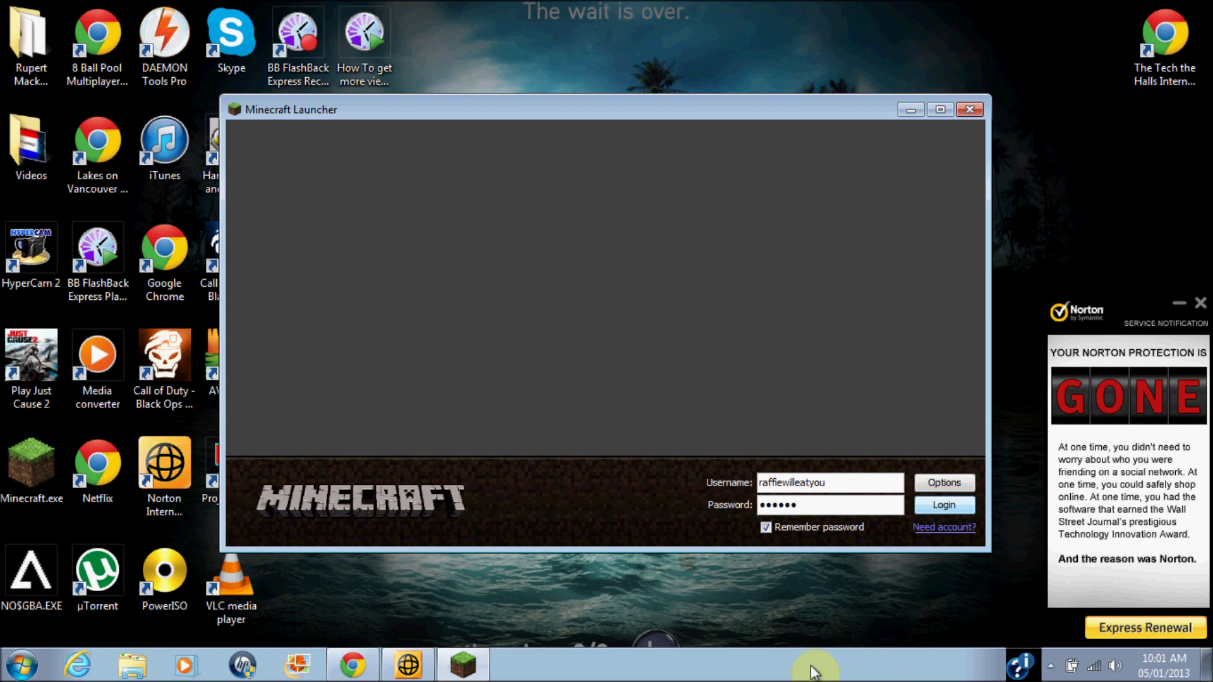
{"action": "left_click_drag", "start_coordinate": [748, 109], "coordinate": [763, 6]}
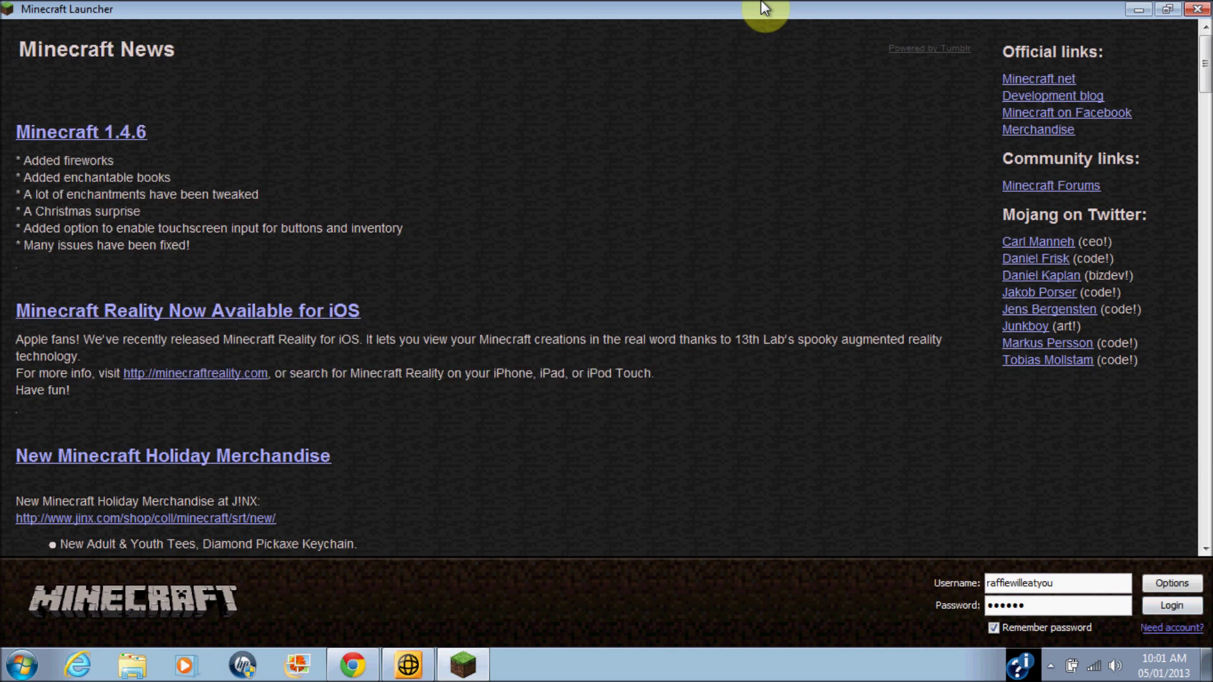
- Log in and launch Minecraft 1.4.6 to the title screen showing Forge 6.5.0.471 with 6 mods
{"action": "left_click", "coordinate": [1166, 604]}
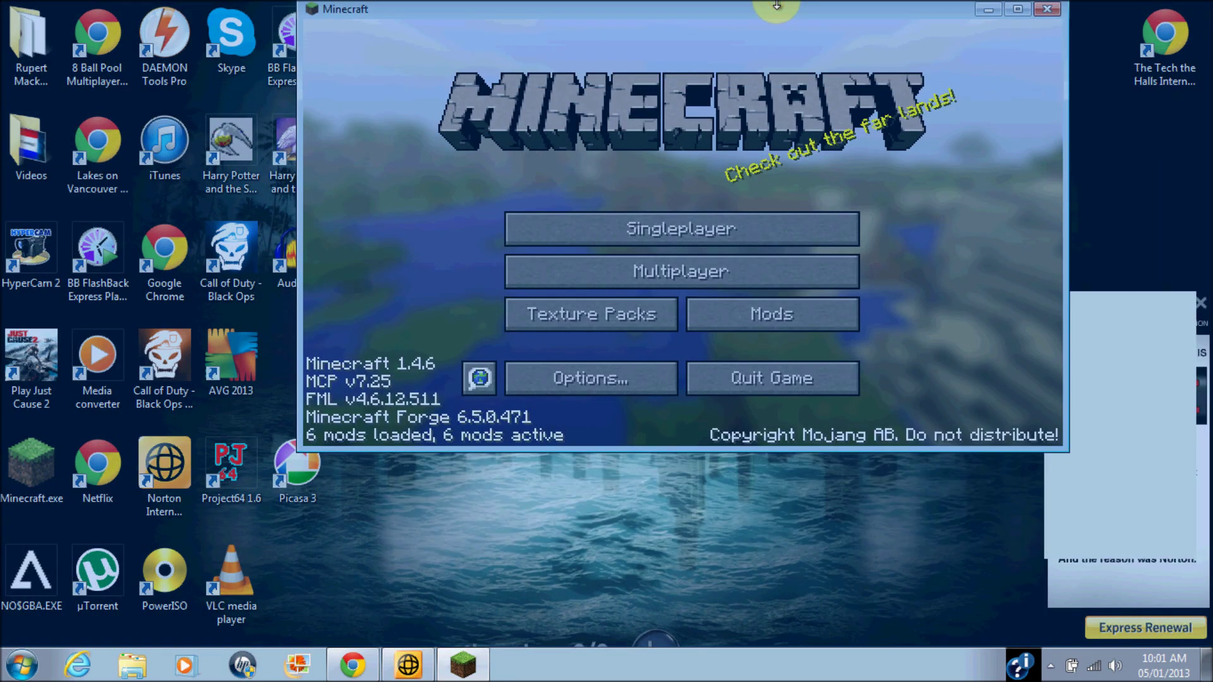
{"action": "left_click_drag", "start_coordinate": [776, 5], "coordinate": [777, 5]}
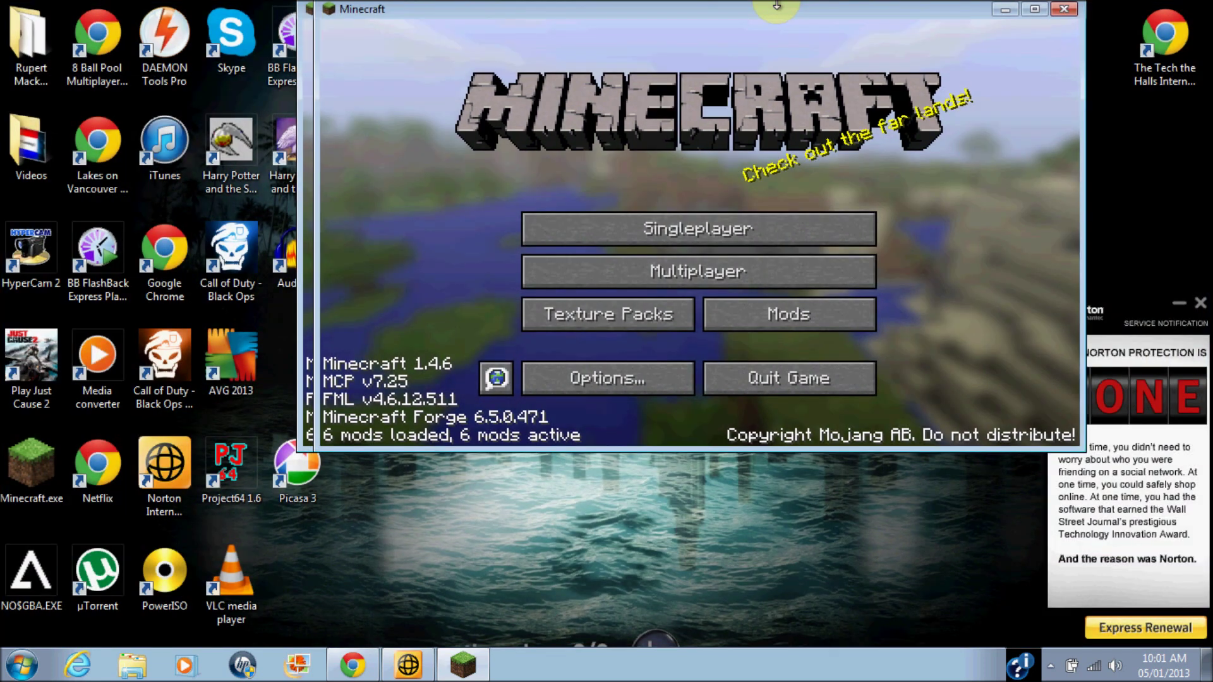
- Maximize the Minecraft window so the Forge title screen fills the display
{"action": "double_click", "coordinate": [776, 5]}
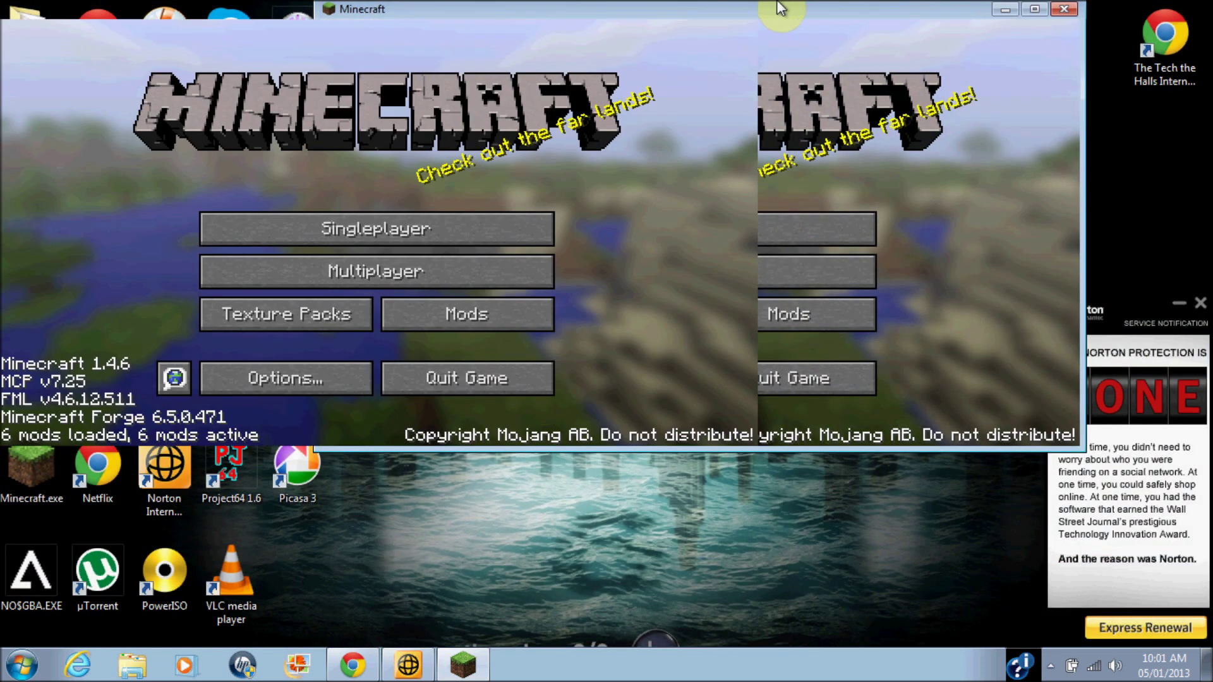